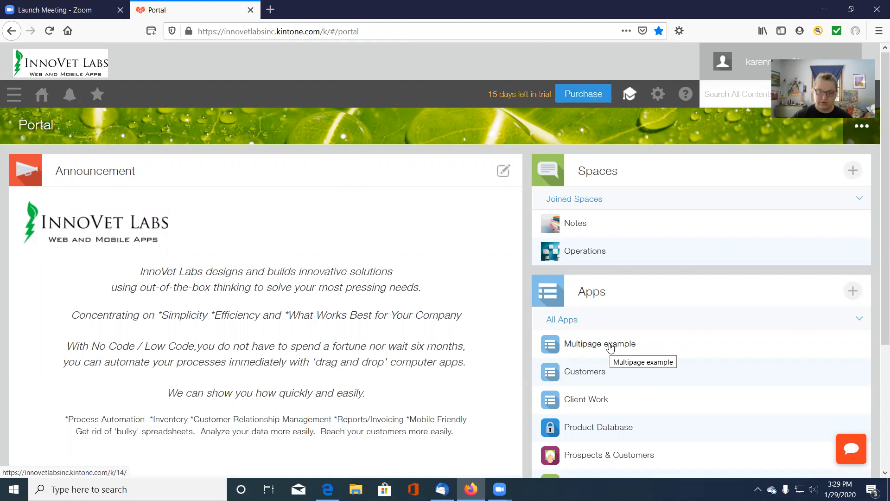
Step: Open the Multipage example app, view its form settings and return to its record list
left_click(610, 347)
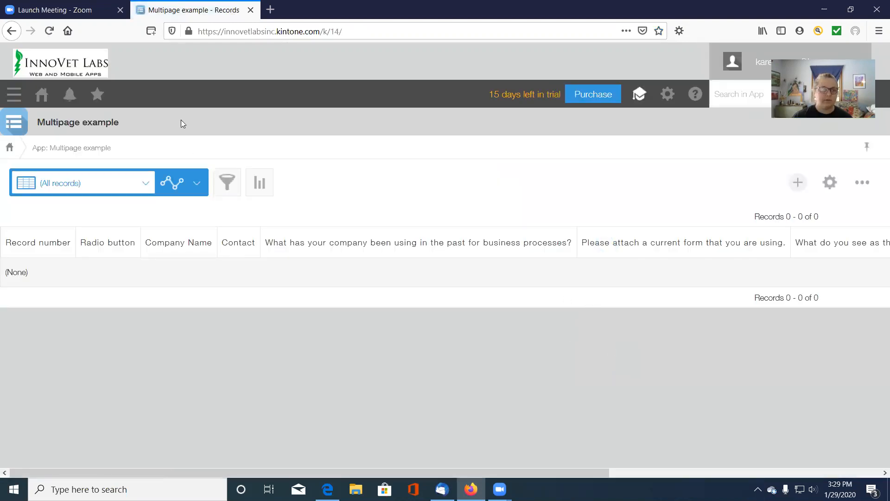
left_click(8, 35)
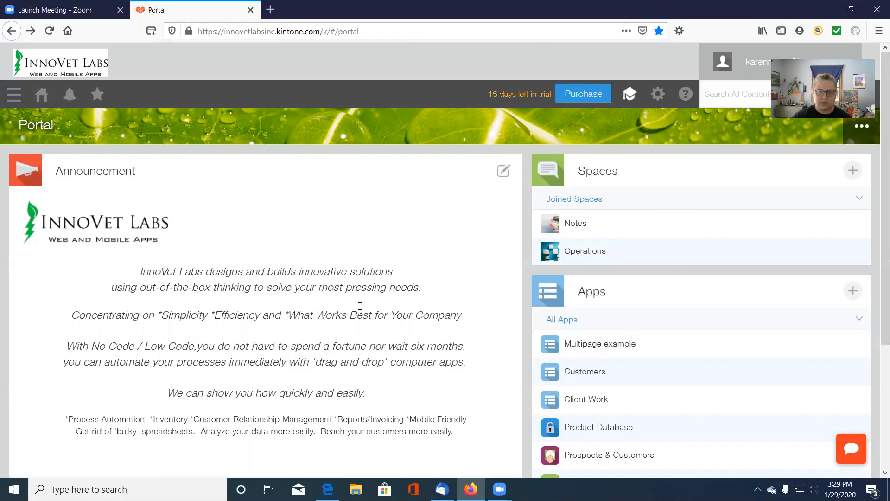
left_click(613, 345)
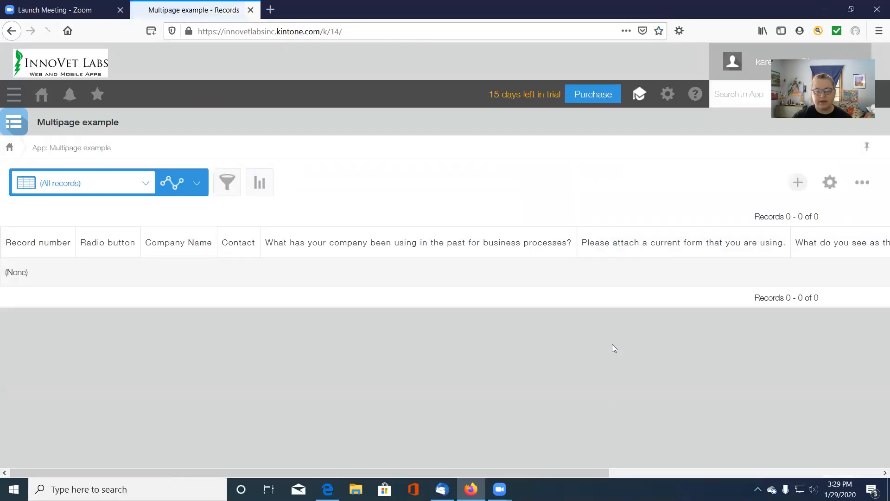
left_click(829, 184)
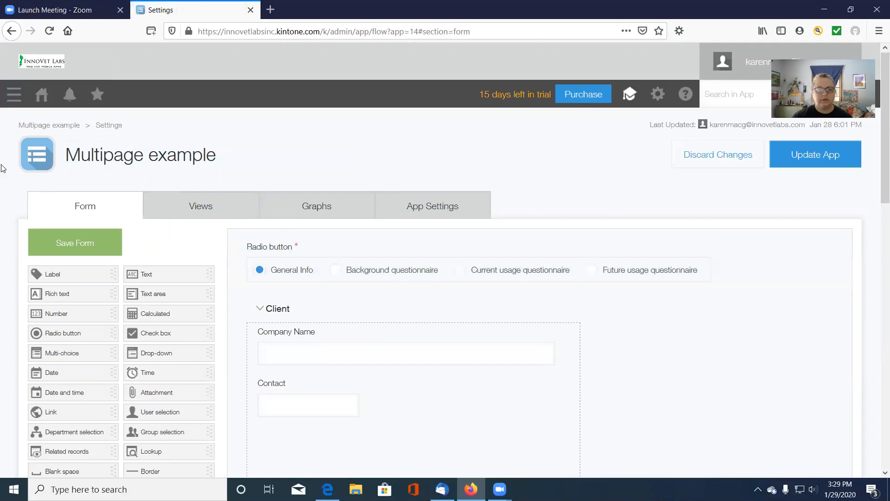
left_click(56, 125)
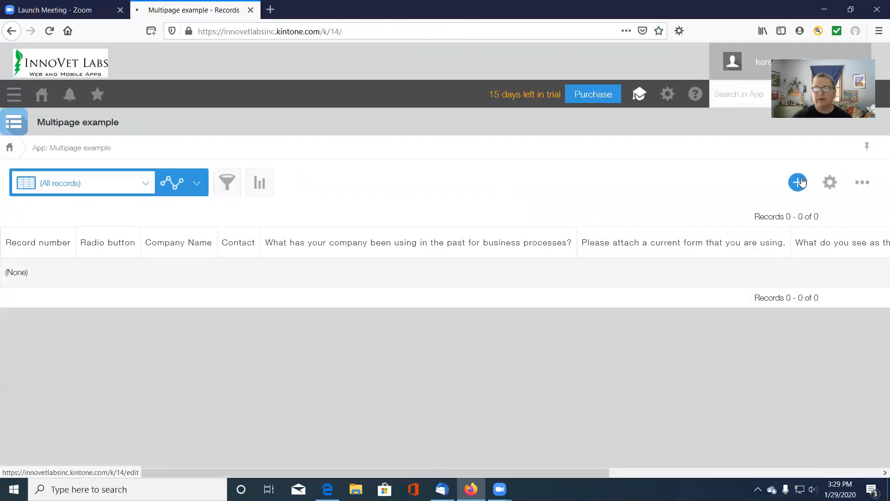
Step: Start a new record in the Multipage example app and open the same entry page in a second browser tab
left_click(801, 182)
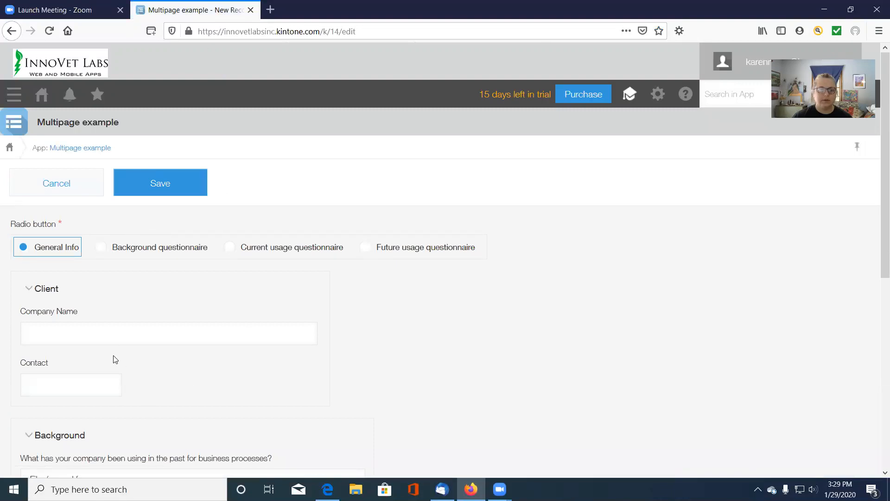
left_click(240, 33)
key("ctrl+c")
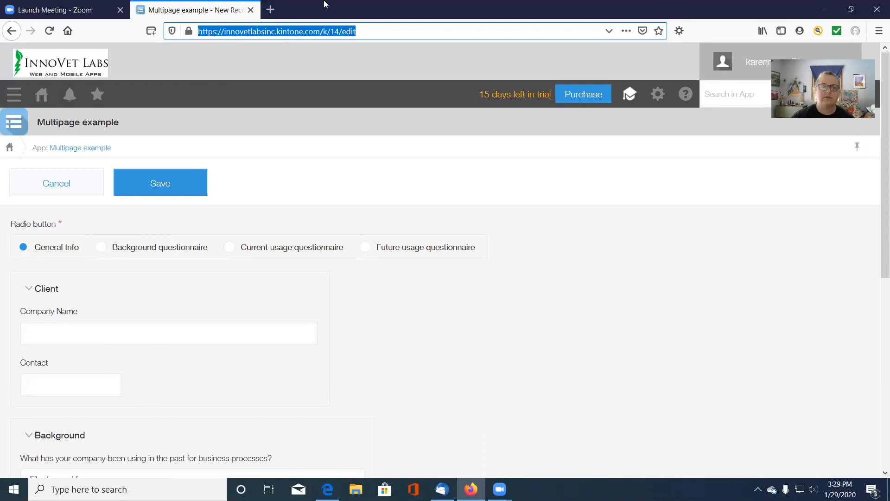
left_click(269, 8)
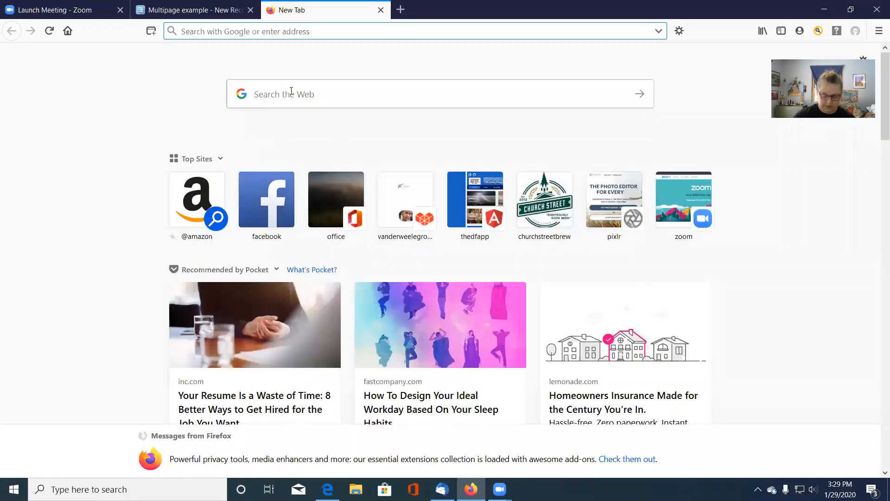
key("ctrl+v")
key("Return")
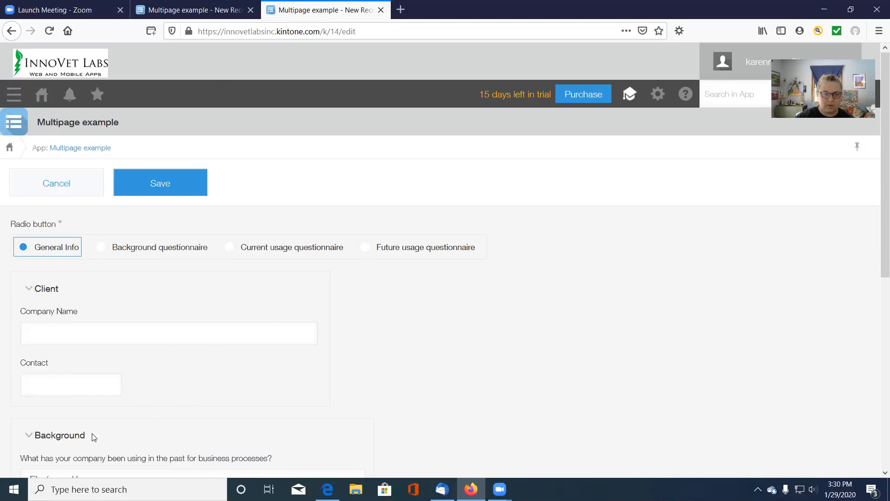
Step: Fill in the Client section with the company name ABC Corp and the contact's full name
left_click_drag(877, 252, 876, 307)
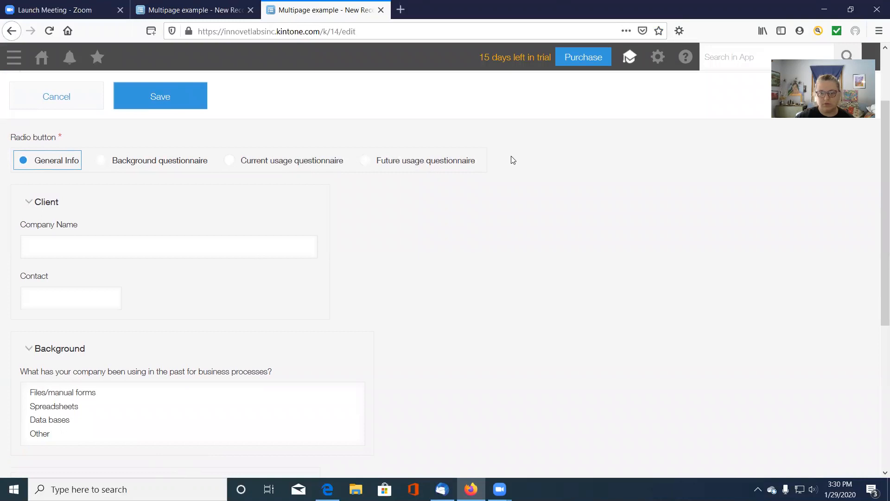
left_click(49, 252)
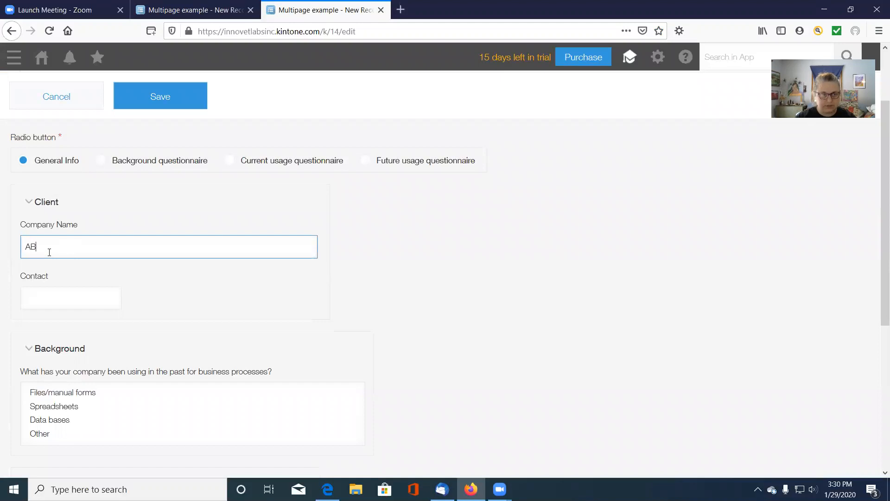
type("ABC Corp")
key("Tab")
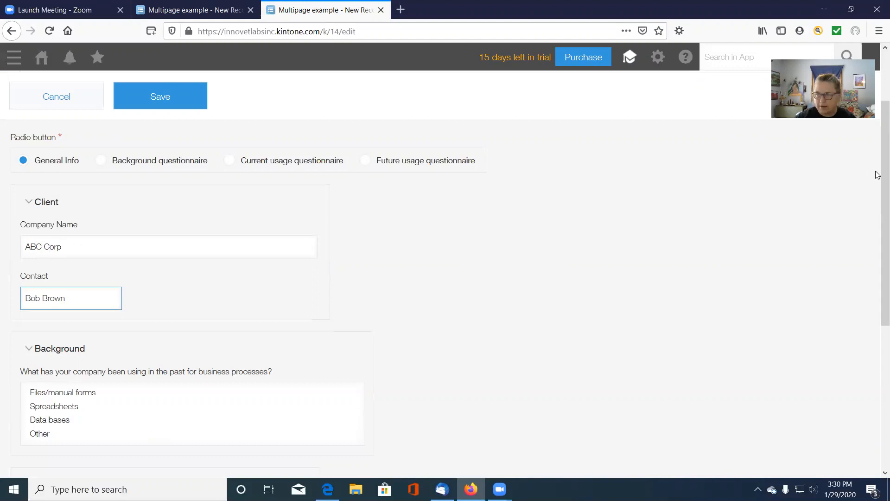
Step: Select Files/manual forms, Spreadsheets and Data bases as the company's past business processes in the Background section
scroll(877, 214, "down", 1)
left_click_drag(878, 214, 877, 236)
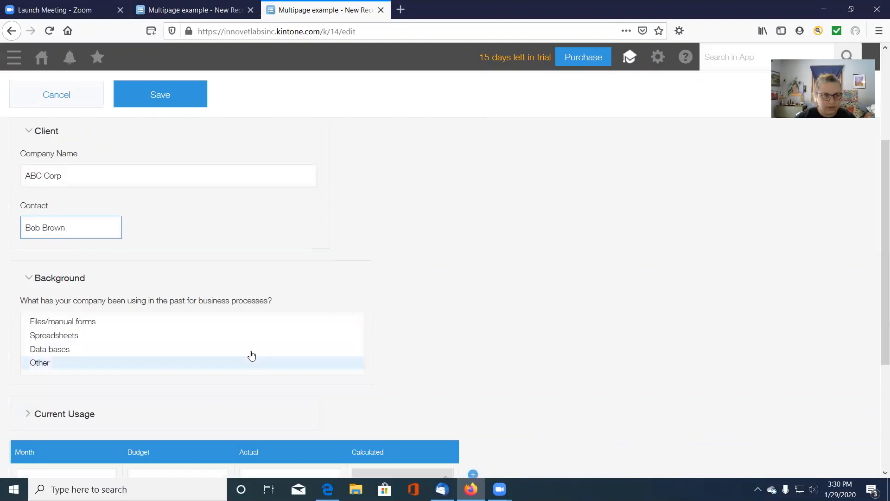
left_click(64, 326)
left_click(57, 354)
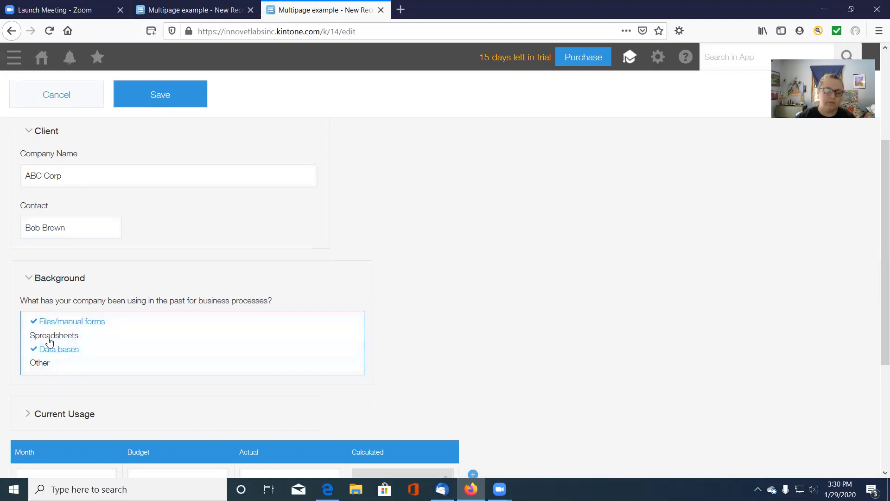
left_click(46, 338)
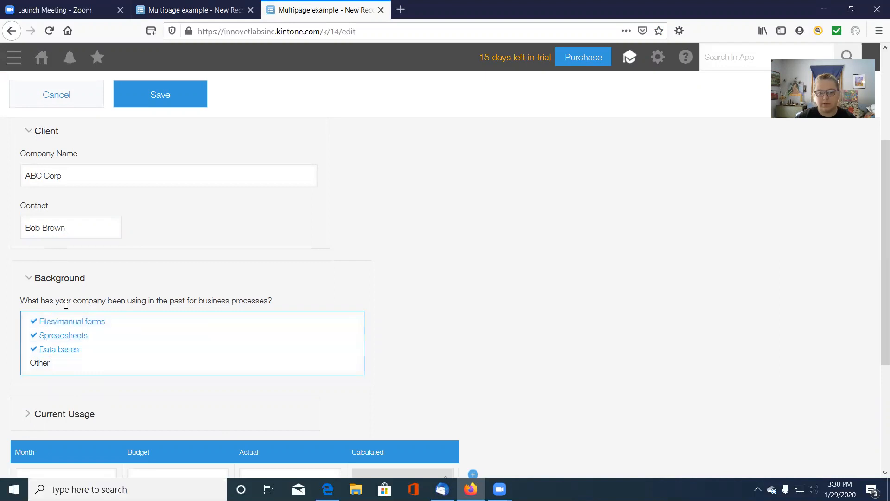
Step: Expand the Current Usage section, open the file chooser for the current form attachment and close it without choosing a file
scroll(878, 336, "down", 3)
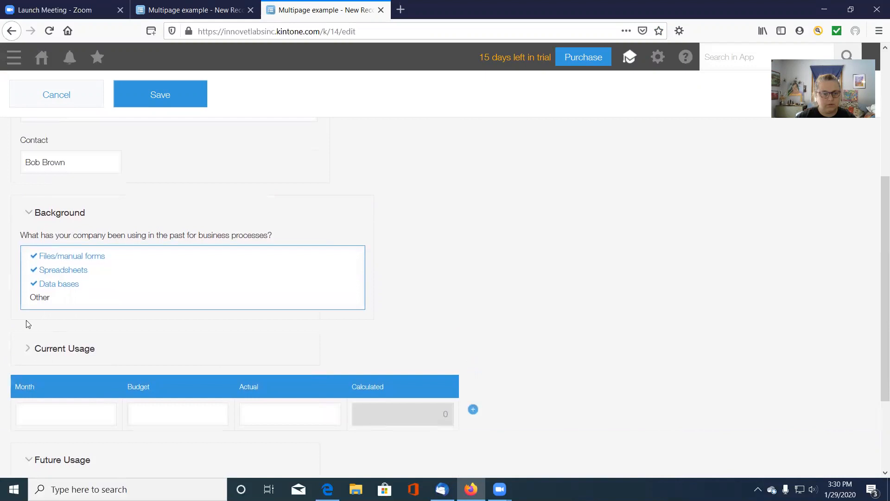
left_click(27, 349)
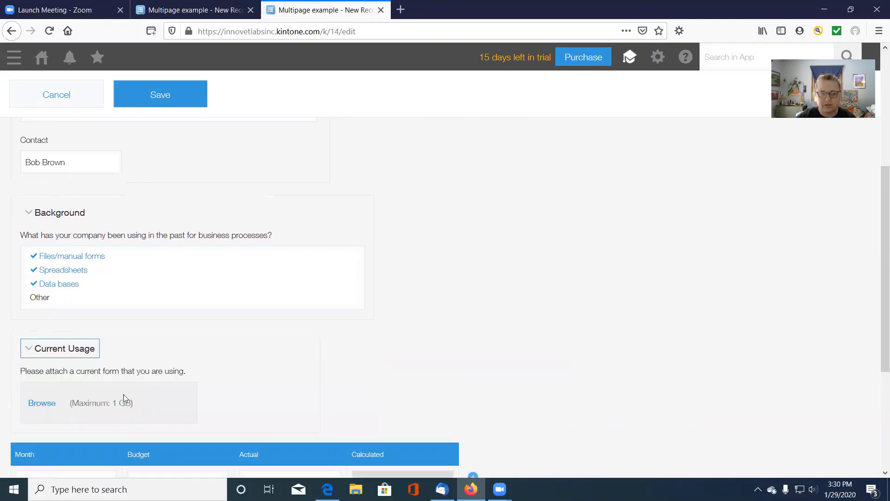
left_click(37, 405)
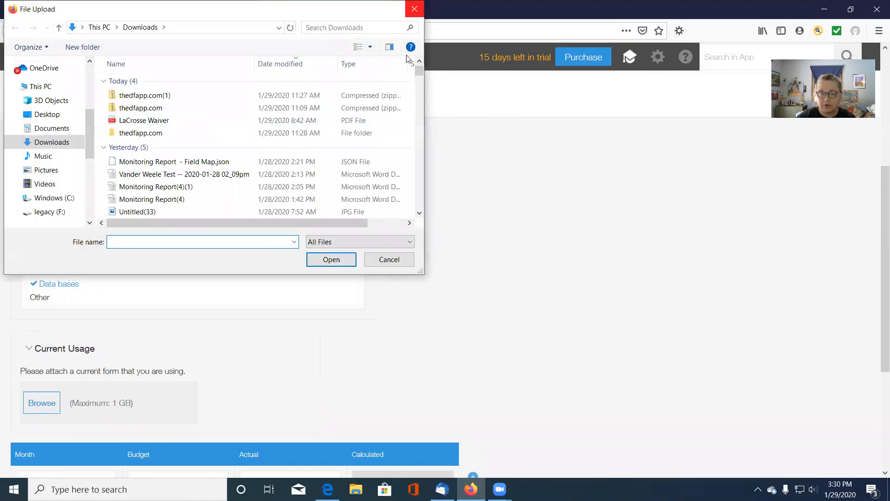
left_click(414, 9)
Step: Fill in the table row with month 1/2020, budget 5000 and actual 2500
scroll(878, 249, "down", 5)
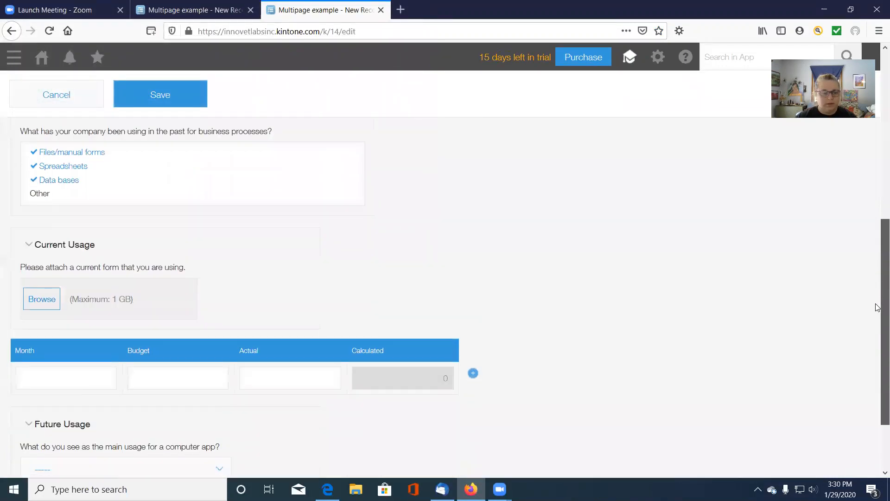
left_click(72, 364)
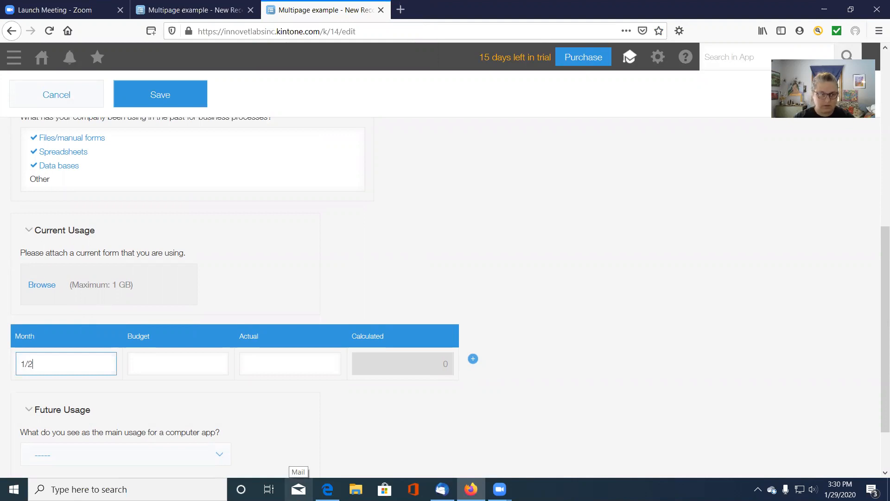
key("BackSpace")
key("Tab")
type("500")
key("Tab")
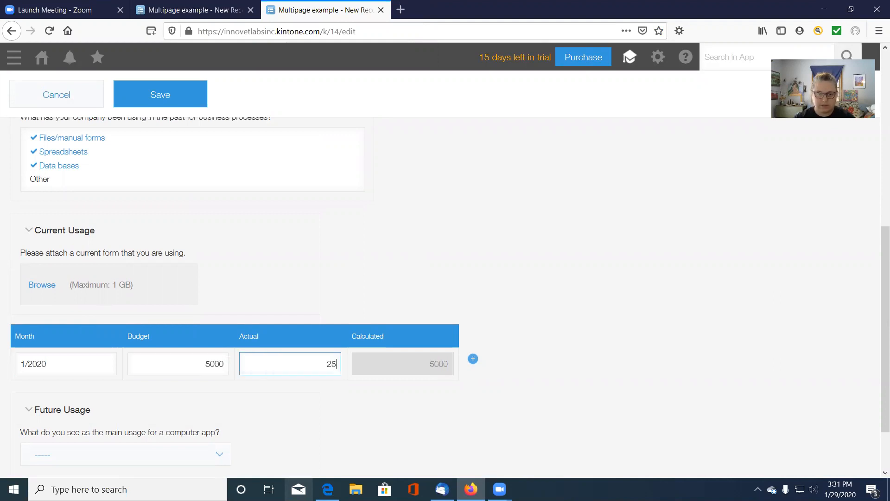
key("Tab")
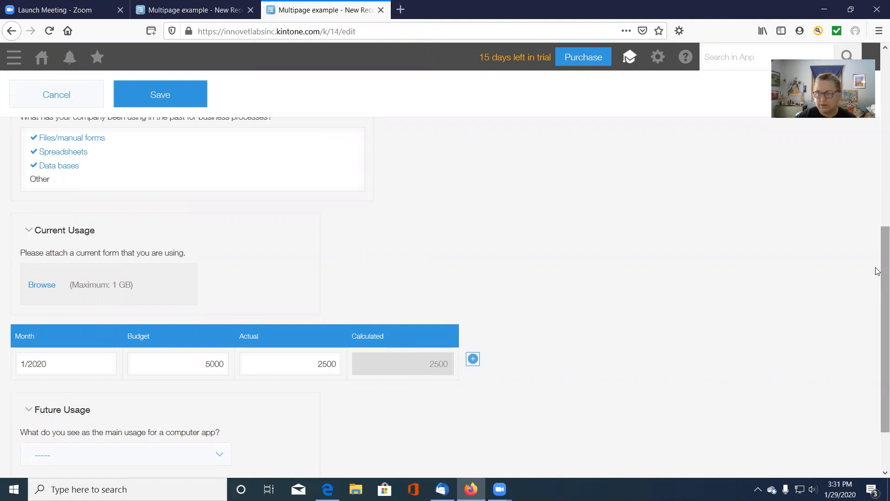
Step: In the Future Usage section, set the main app usage to Customer history and tick Phone as an accepted contact method
scroll(849, 313, "down", 3)
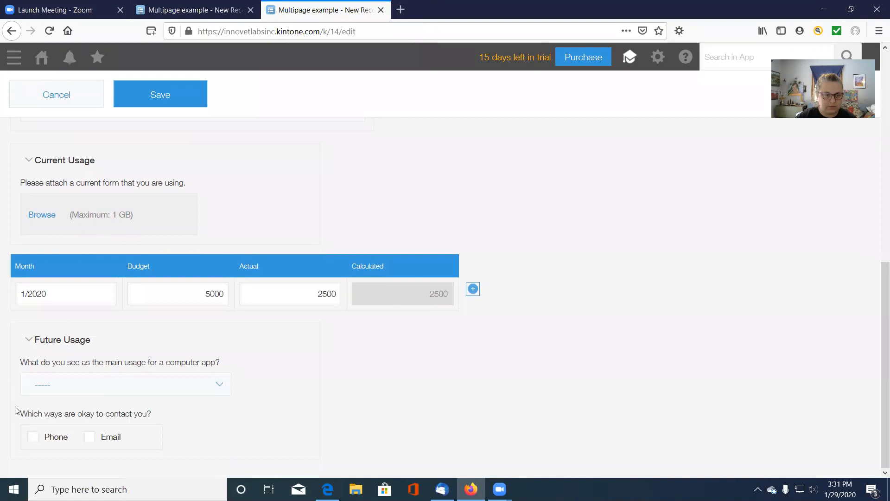
left_click(54, 391)
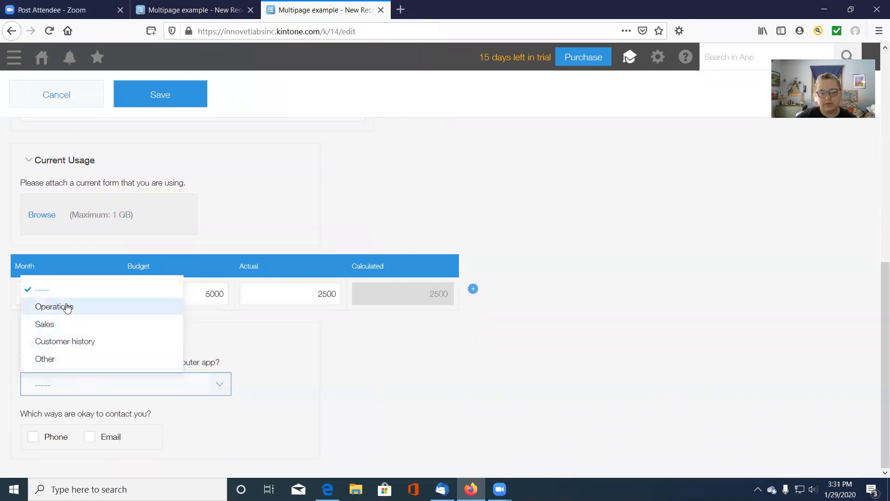
left_click(66, 308)
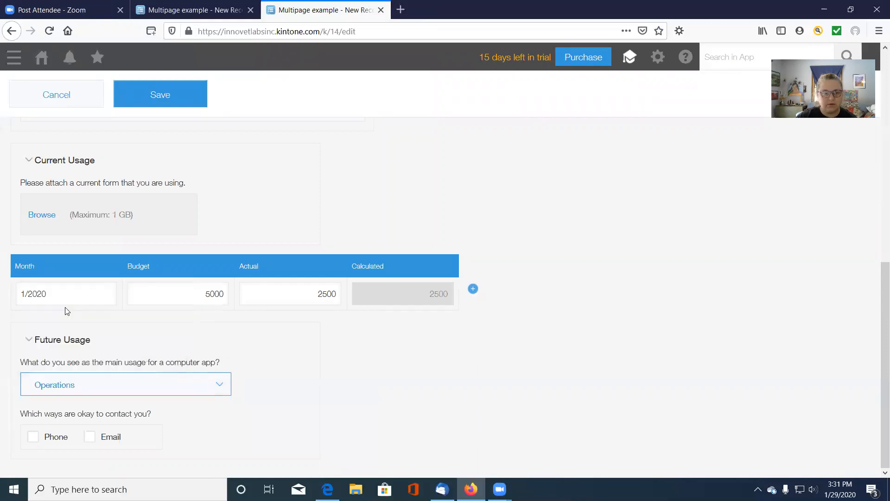
left_click(215, 384)
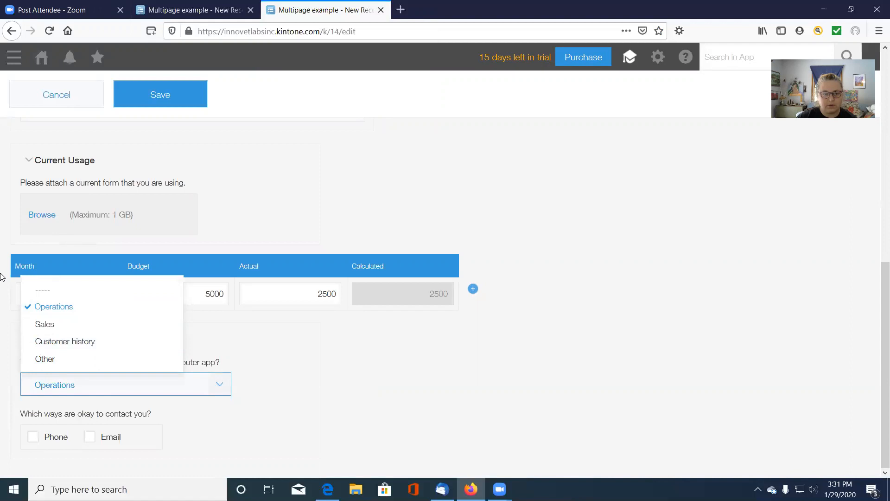
left_click(51, 348)
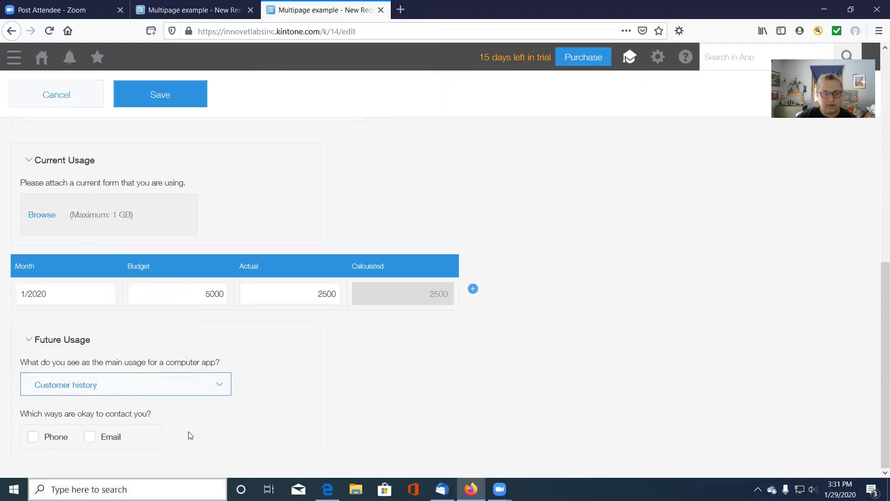
left_click(195, 386)
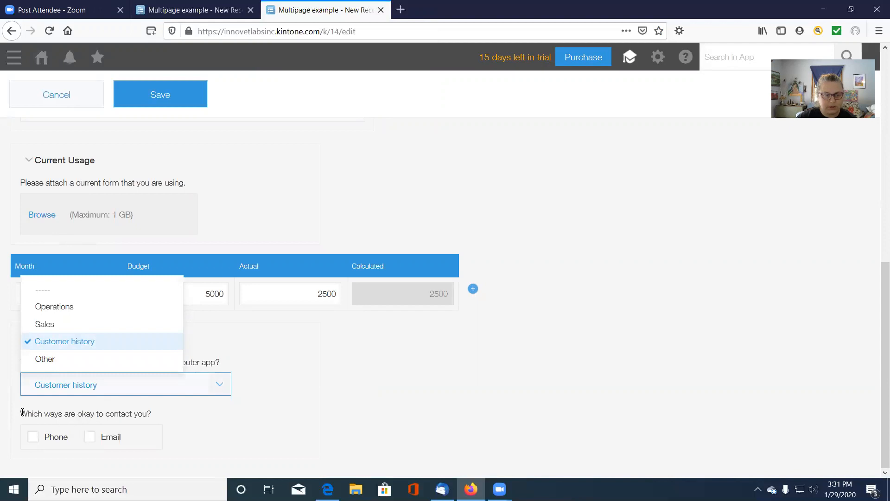
left_click(30, 439)
left_click(32, 437)
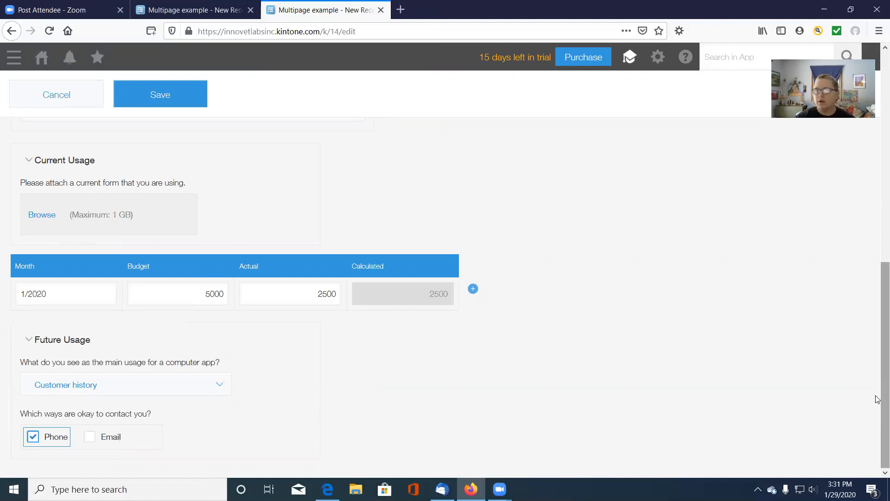
Step: Return to the Multipage example record list, leaving the new record unsaved
left_click_drag(878, 399, 878, 140)
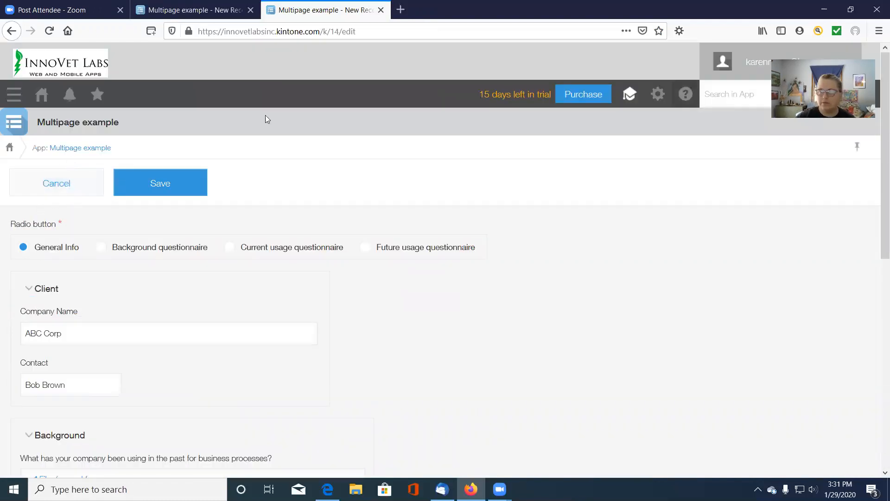
left_click(64, 147)
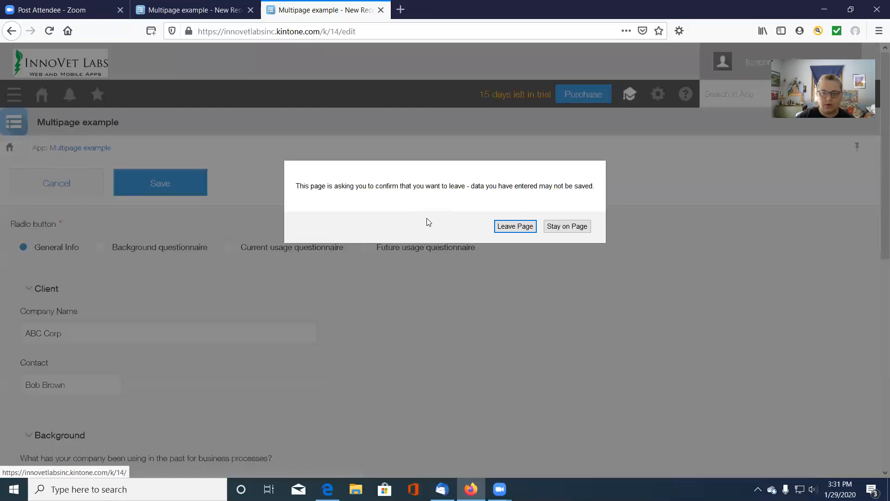
left_click(516, 227)
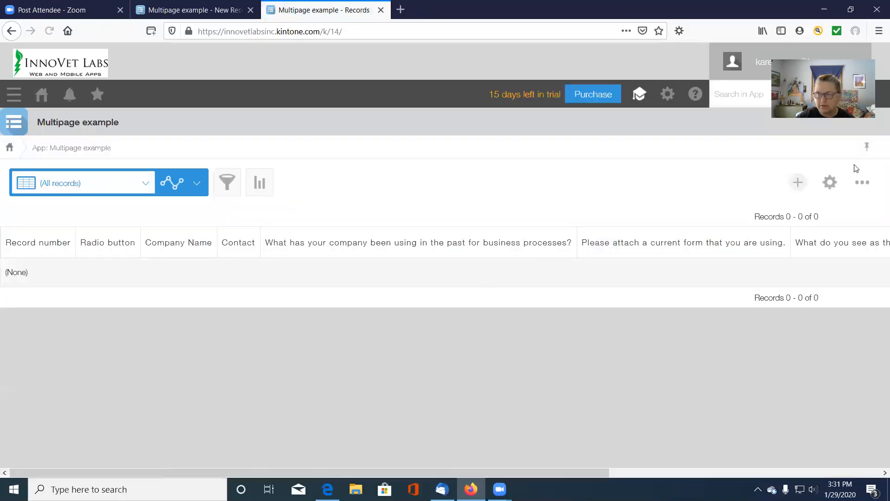
Step: Open the configuration of the Conditional Display Plugin from the Multipage example app's settings
left_click(829, 181)
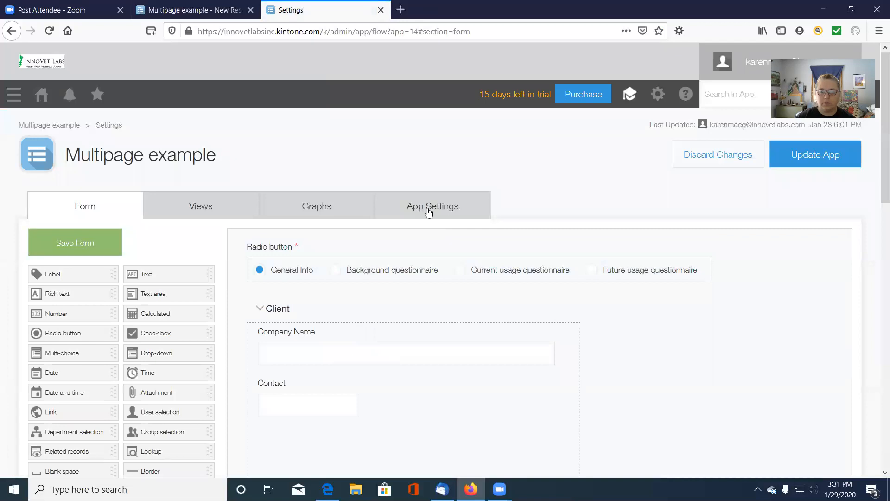
left_click(429, 212)
left_click(335, 299)
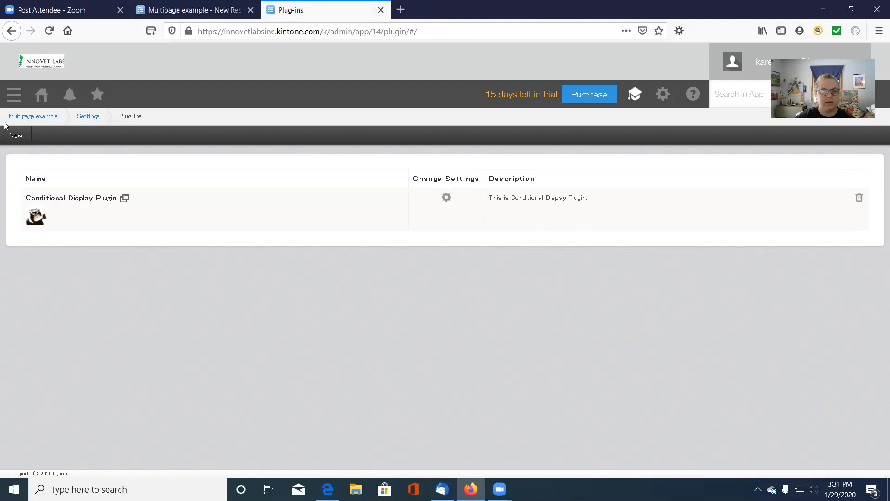
left_click(447, 199)
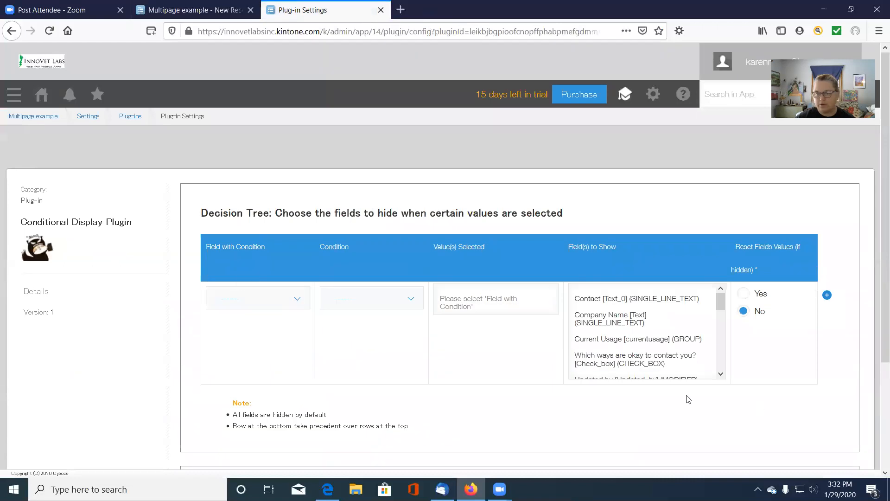
Step: Set the first display rule's condition to the Radio button field, A value is selected, with the value General Info
left_click(295, 300)
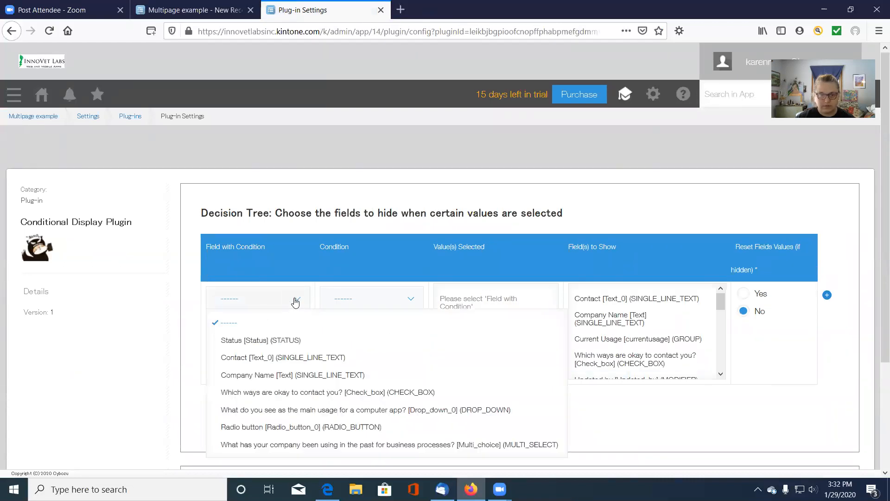
left_click(325, 433)
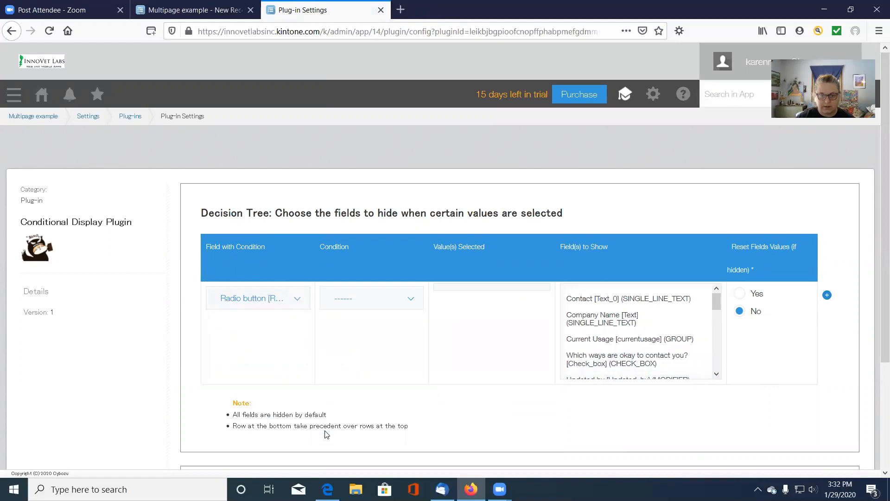
left_click(411, 301)
left_click(371, 344)
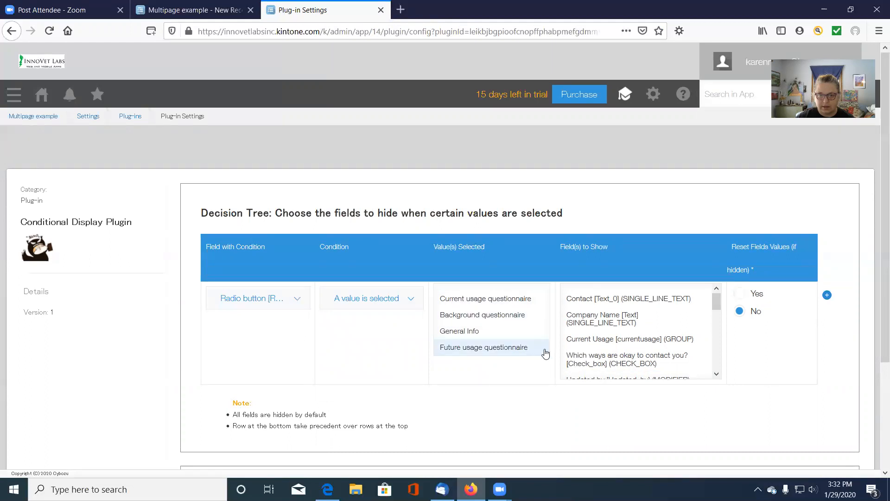
left_click(471, 335)
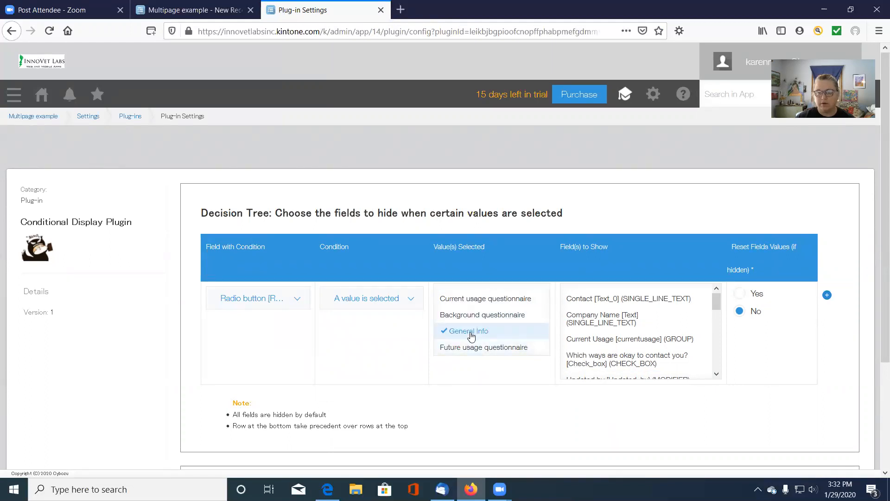
Step: Choose Company Name and Contact as the fields to show for the first rule
mouse_move(716, 301)
left_mouse_down()
mouse_move(714, 316)
mouse_move(720, 299)
left_mouse_up()
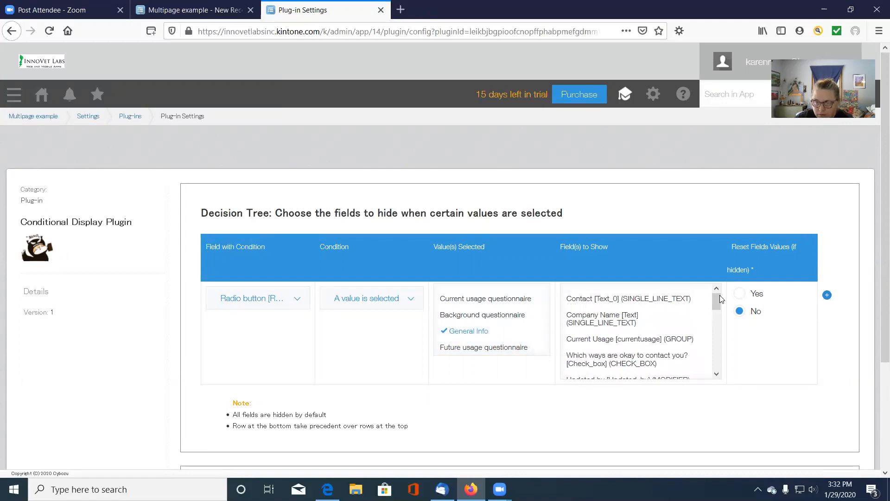
left_click(614, 323)
left_click(612, 297)
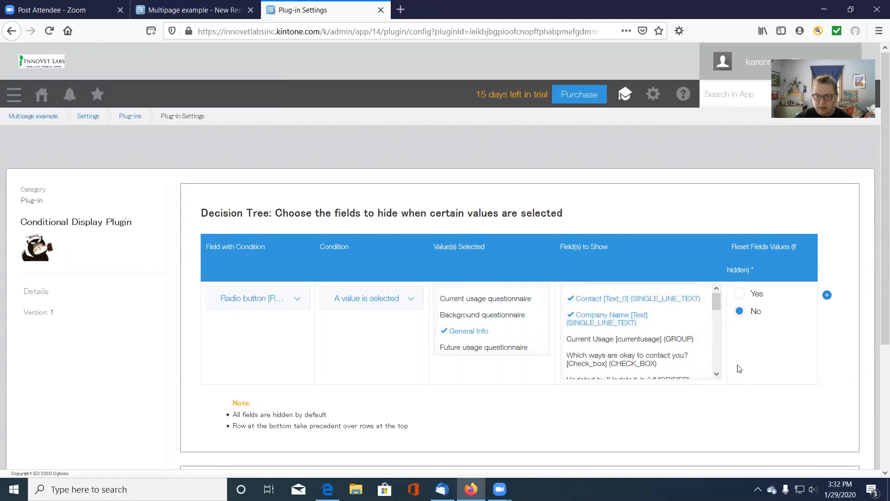
Step: Add a second rule conditioned on the Radio button field, A value is selected, with the value Background questionnaire
left_click(828, 296)
scroll(703, 336, "down", 3)
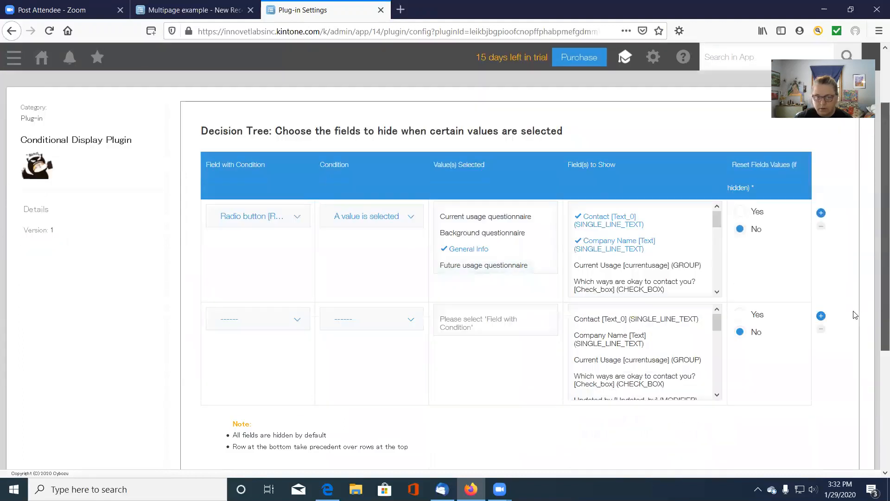
left_click(270, 280)
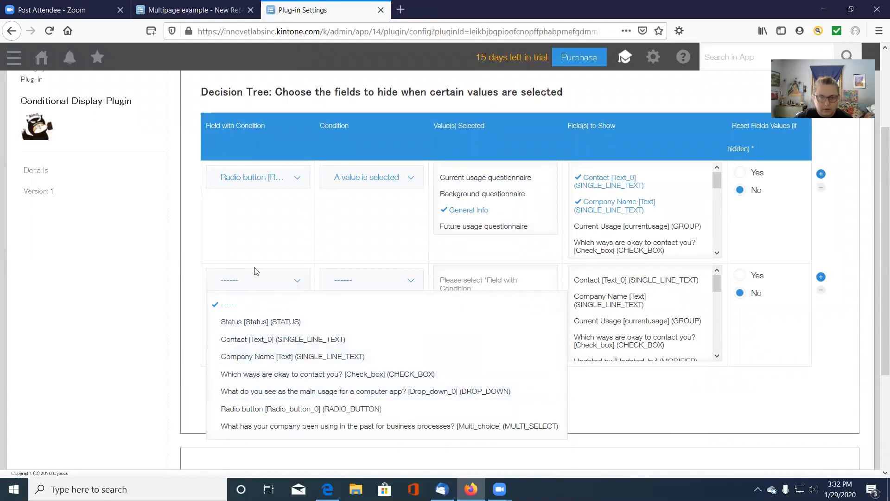
left_click(286, 288)
left_click(287, 288)
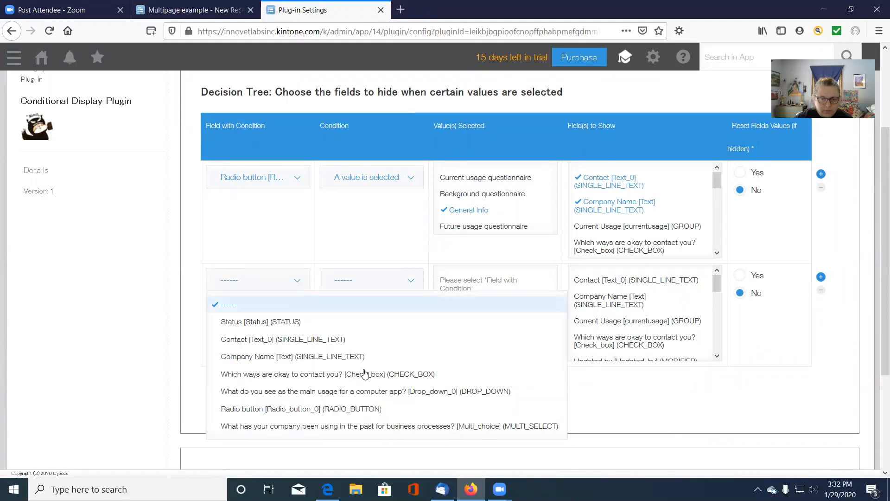
left_click(336, 407)
left_click(406, 291)
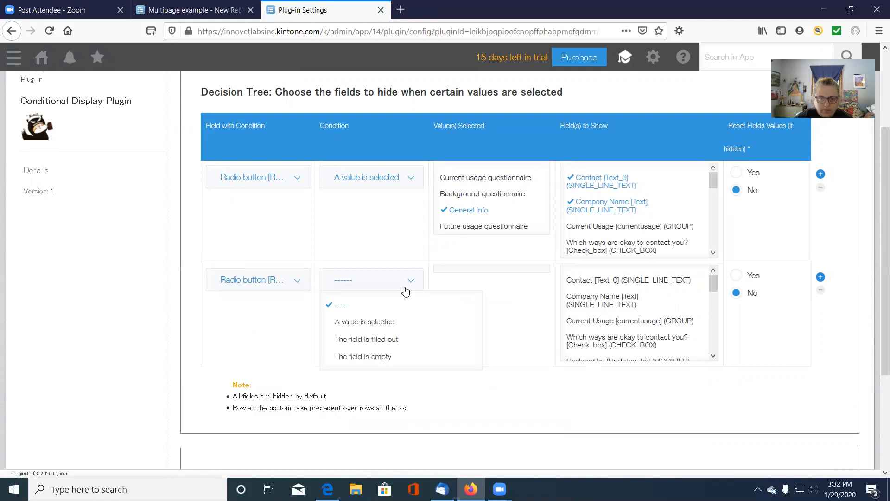
left_click(375, 324)
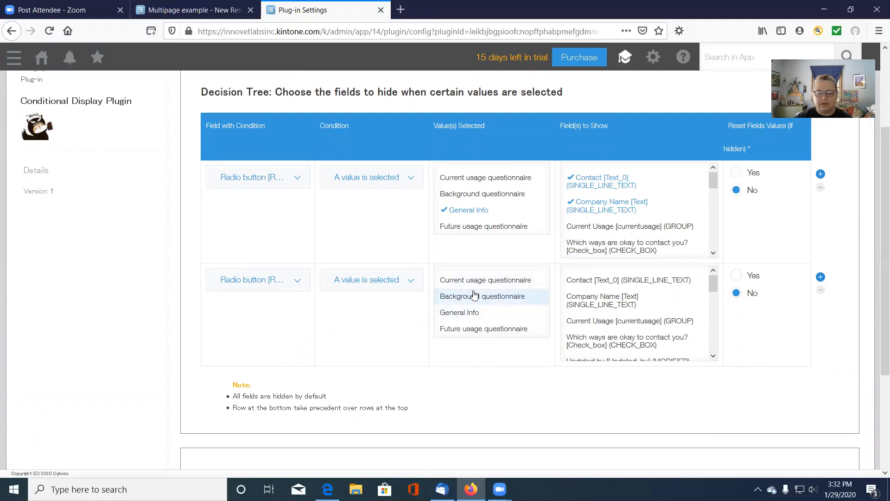
left_click(492, 296)
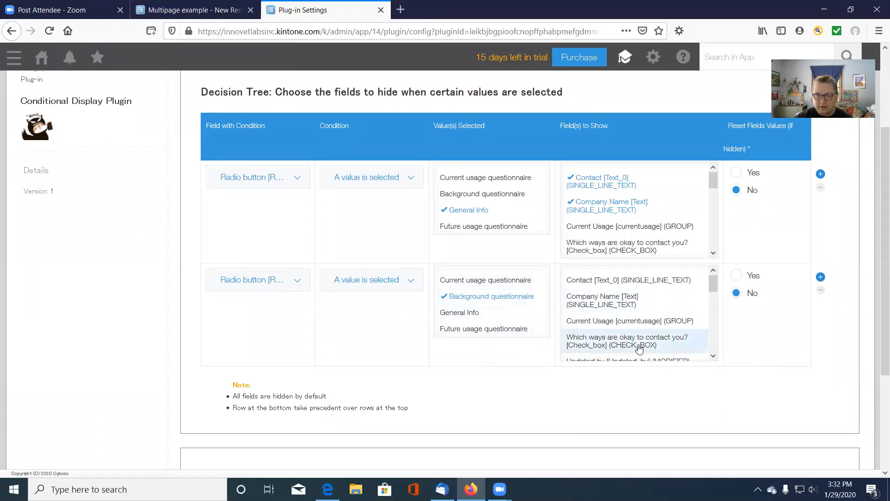
Step: Choose the Background group as the field to show for the second rule and check the remaining fields in its list
left_click(714, 355)
left_click(714, 356)
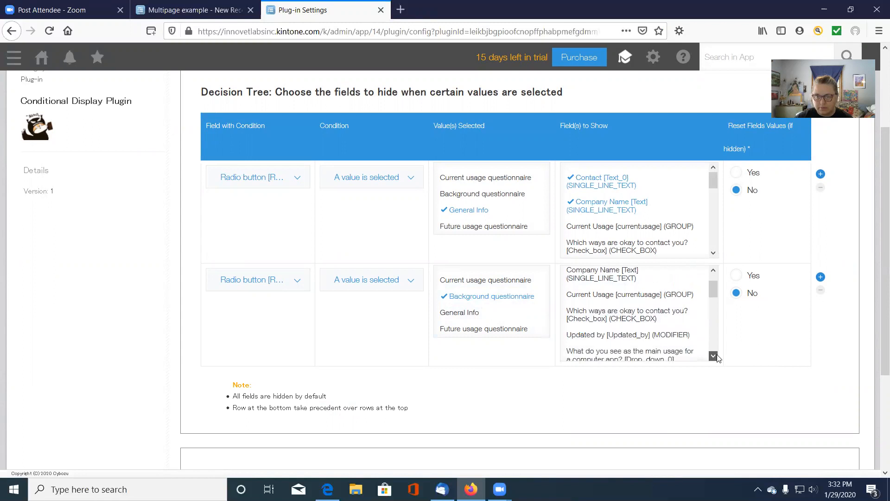
left_click(717, 356)
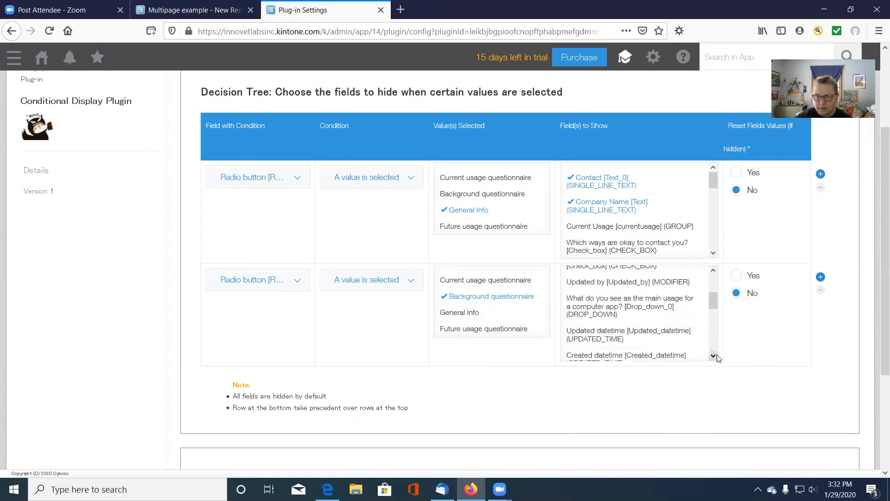
left_click(714, 355)
left_click(713, 355)
left_click(713, 355)
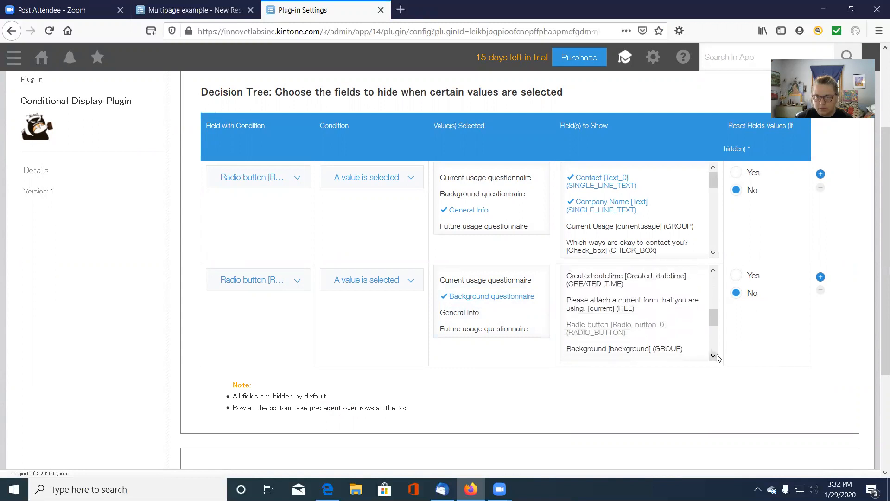
left_click(714, 355)
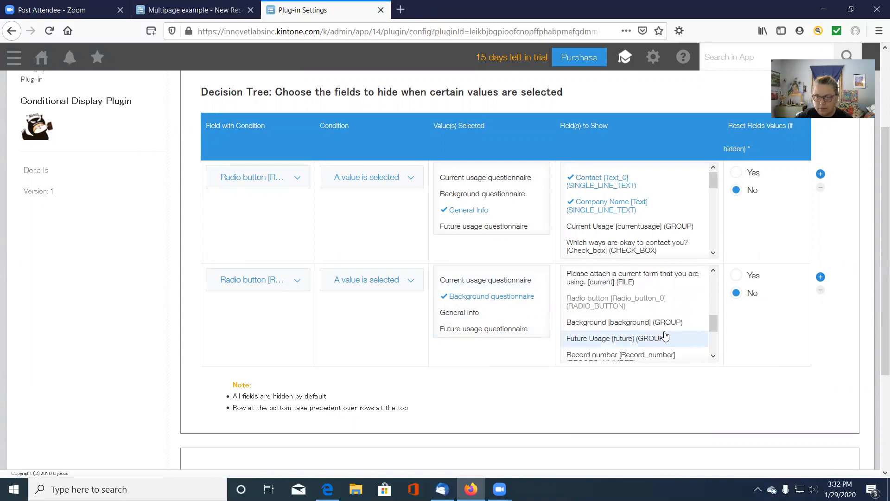
left_click(644, 324)
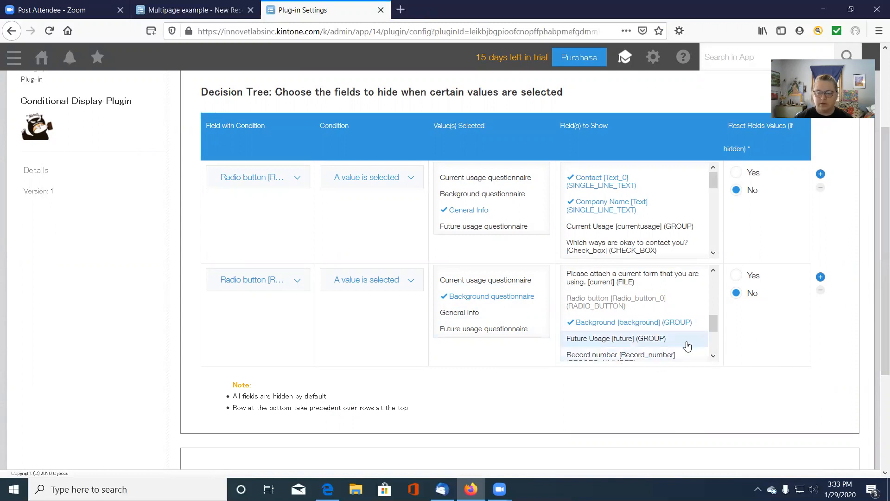
left_click(714, 356)
left_click(714, 356)
left_click(713, 356)
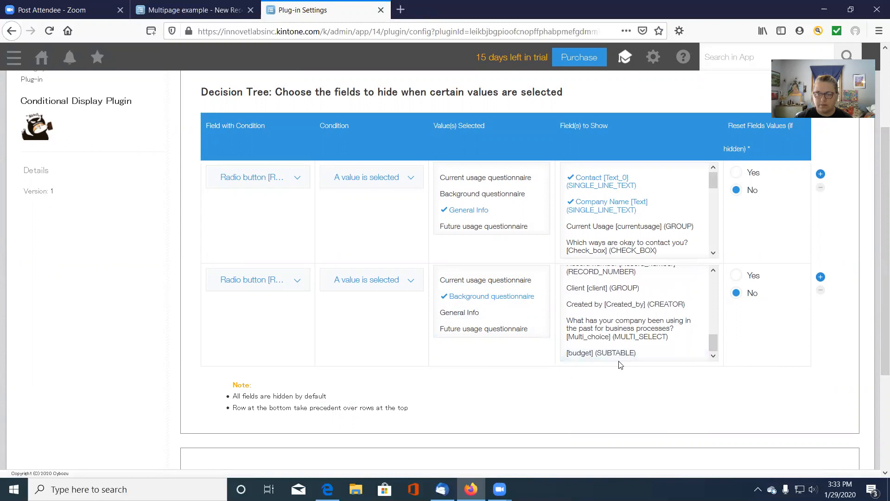
Step: Add a third rule that shows the Current Usage group when the Radio button value General Info is selected
left_click(821, 277)
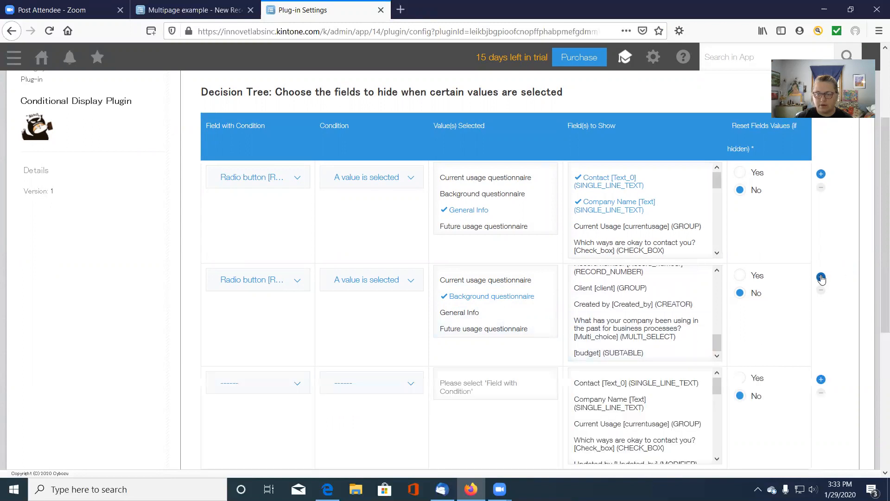
left_click(264, 381)
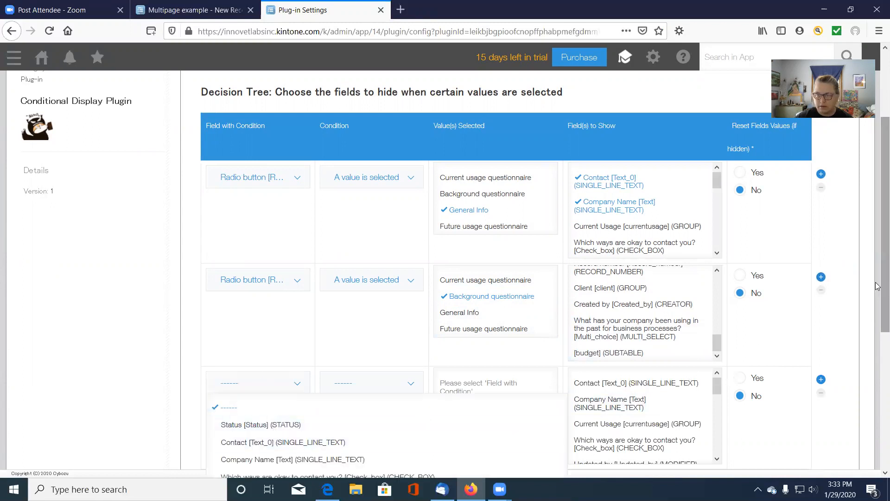
scroll(876, 286, "down", 3)
left_click(295, 263)
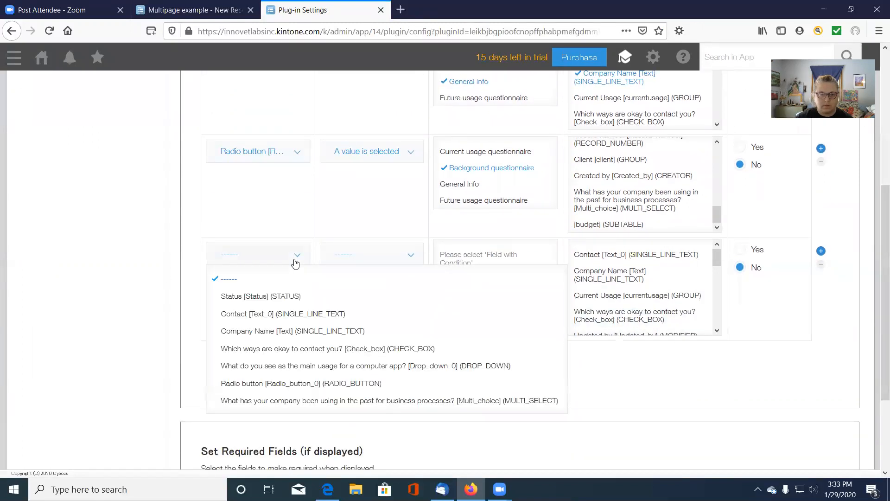
left_click(255, 383)
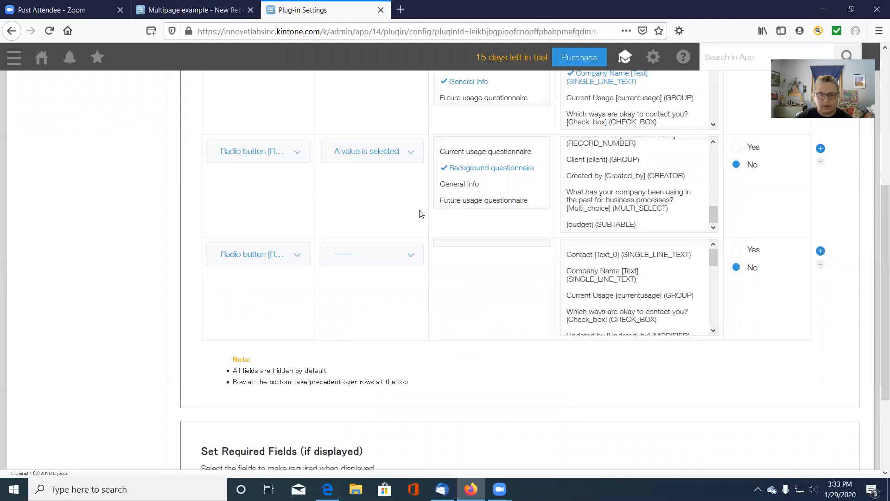
left_click(370, 255)
left_click(378, 298)
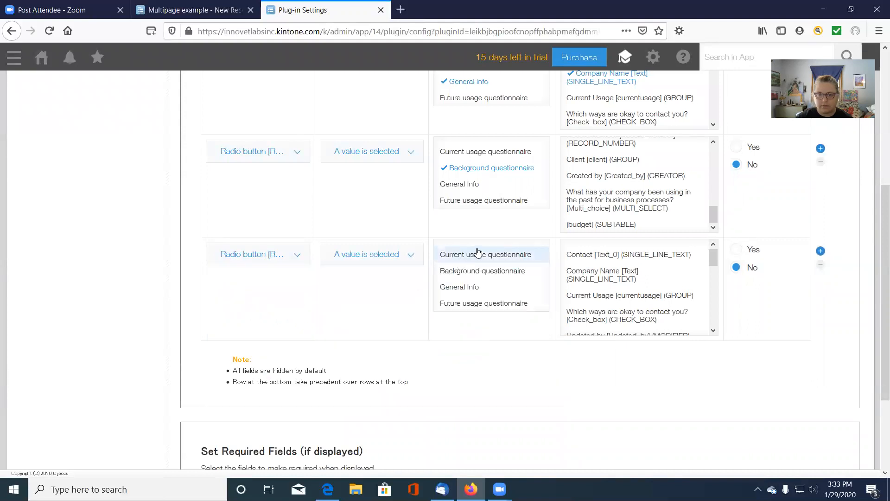
left_click(463, 289)
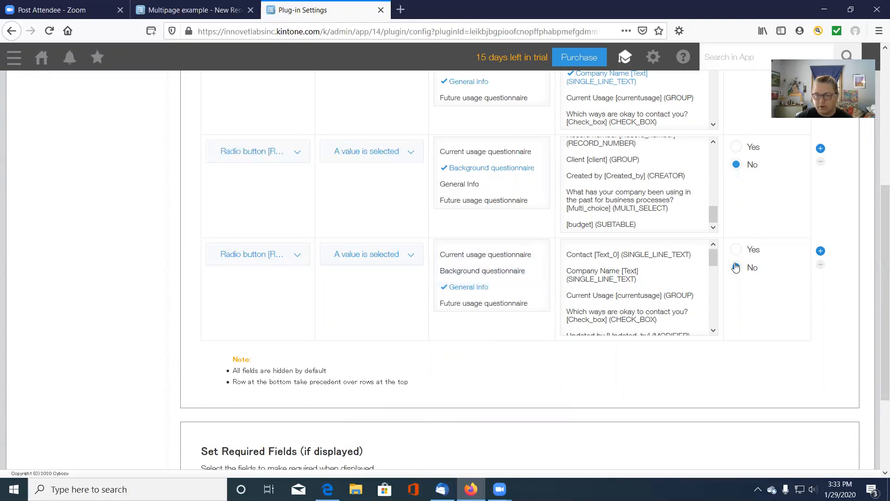
left_click(712, 331)
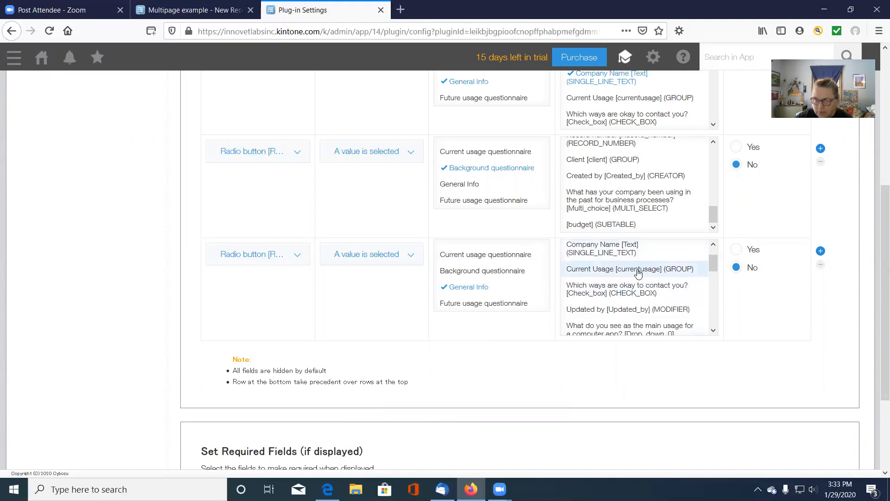
left_click(639, 271)
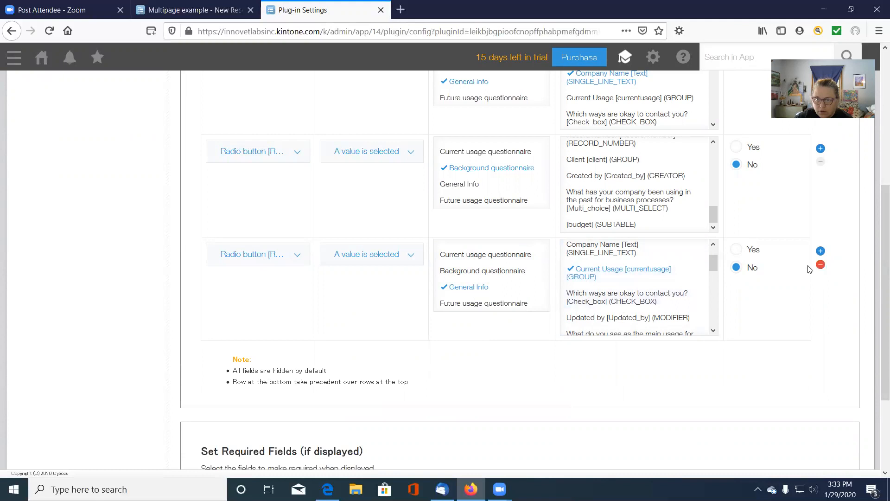
Step: Add a fourth rule conditioned on the Radio button field, A value is selected, with the value Future usage questionnaire
left_click(820, 251)
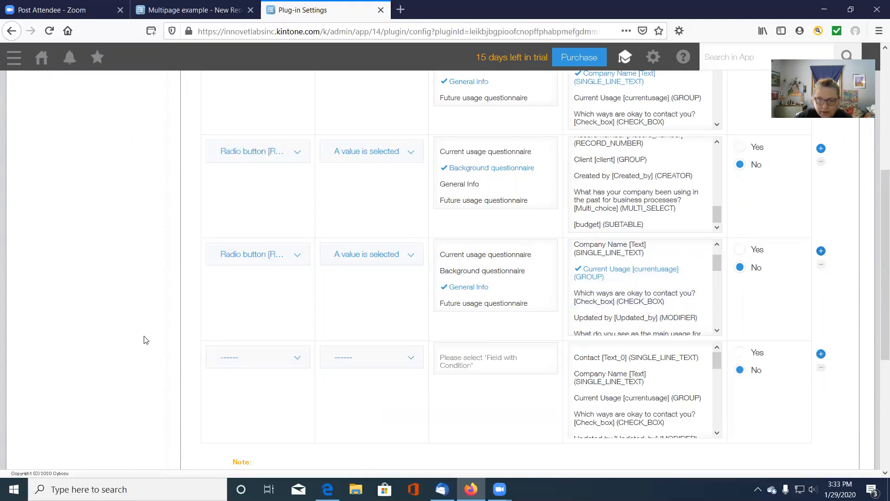
scroll(877, 360, "down", 1)
scroll(878, 360, "down", 2)
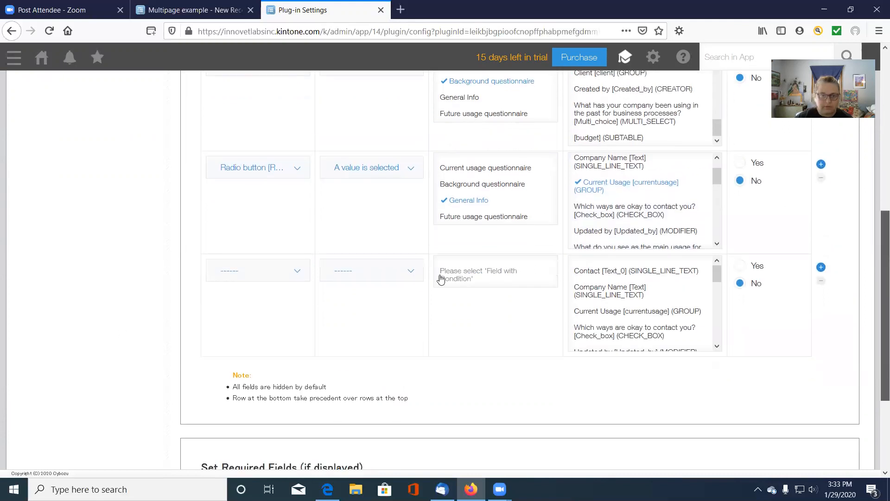
left_click(298, 272)
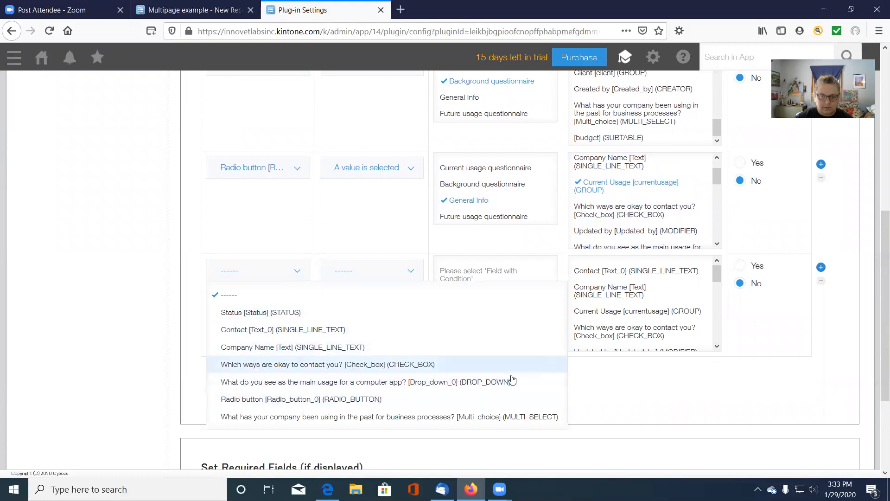
left_click(300, 399)
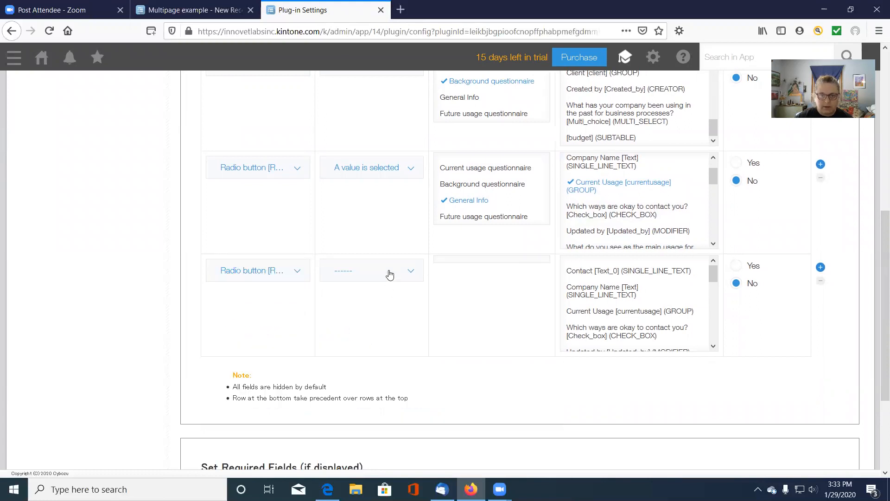
left_click(390, 275)
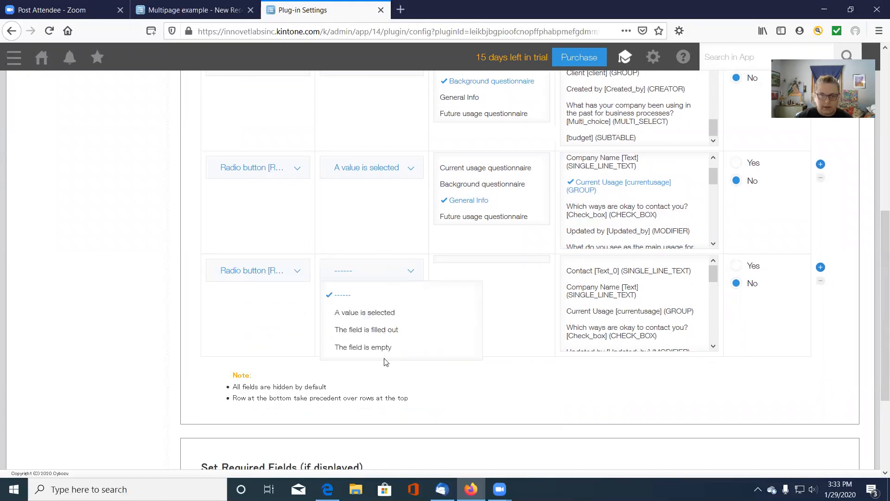
left_click(375, 316)
left_click(499, 320)
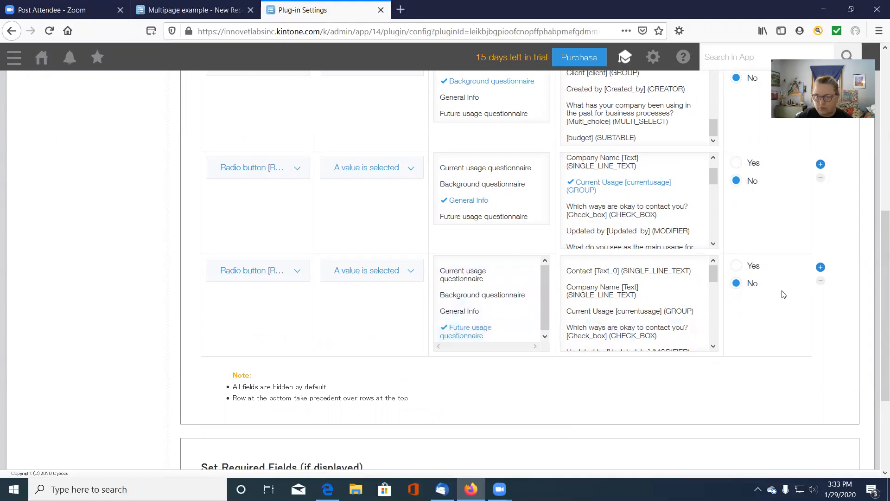
Step: Choose the Future Usage group as the field to show for the fourth rule and save the plug-in settings
left_click_drag(714, 274, 727, 288)
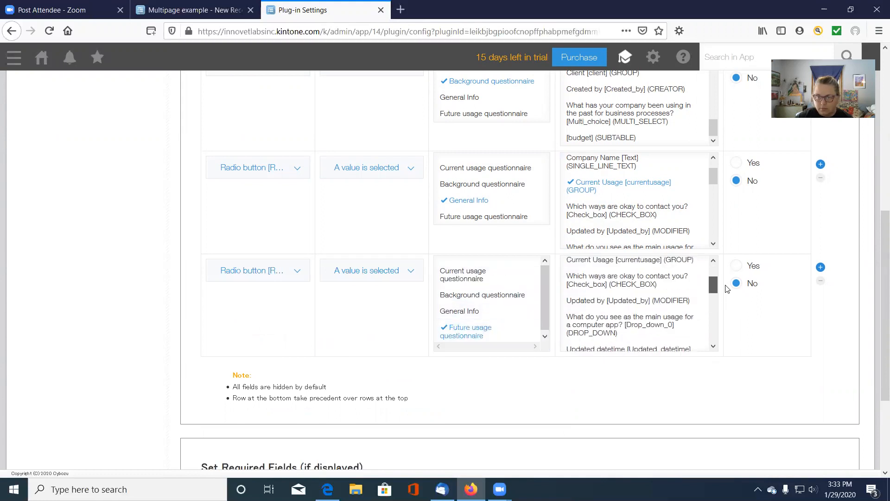
left_click(646, 325)
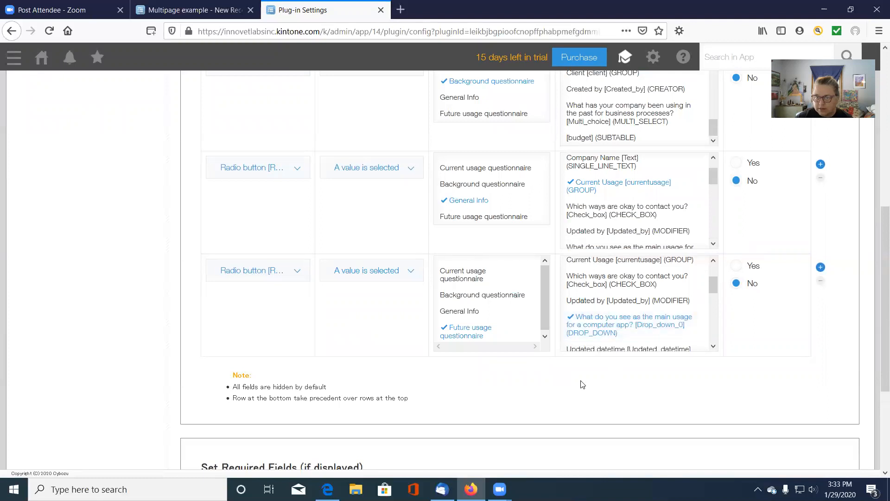
left_click_drag(716, 287, 726, 318)
left_click(632, 306)
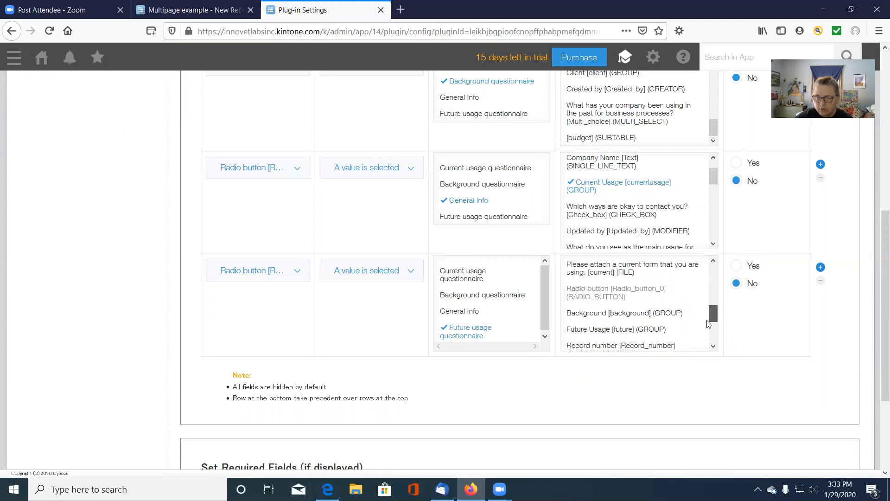
left_click(642, 327)
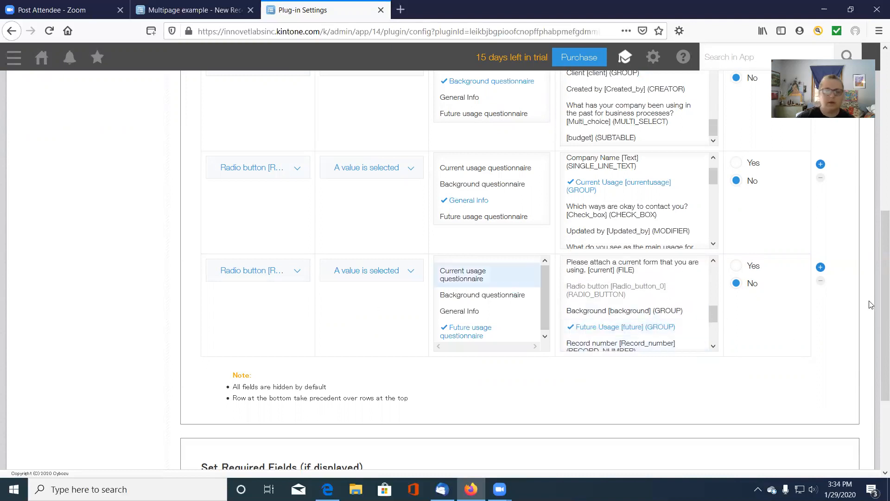
scroll(870, 304, "down", 3)
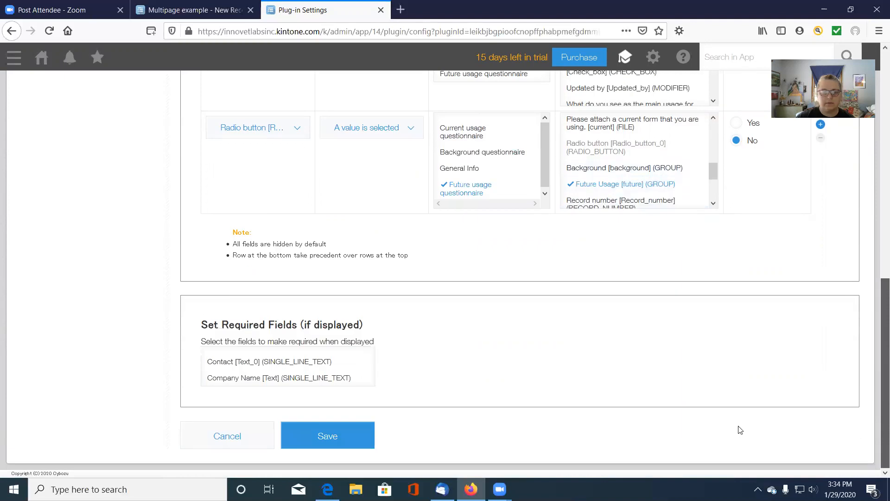
left_click(317, 441)
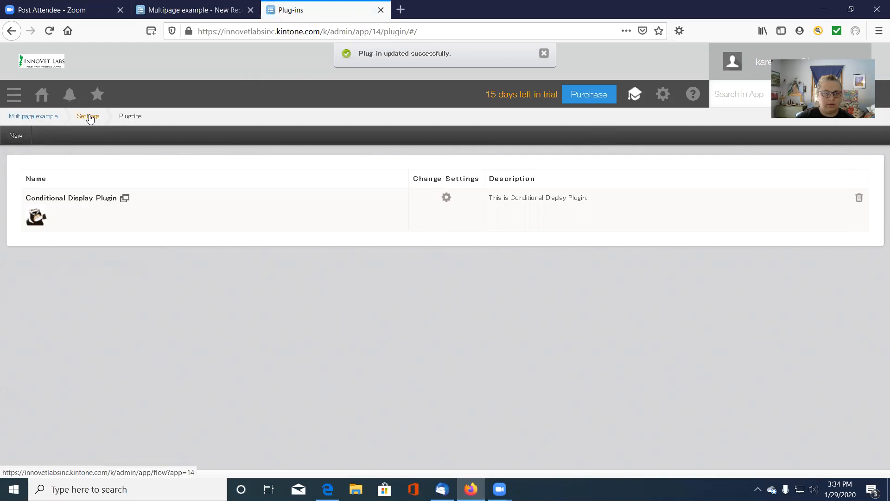
Step: Open the form settings of the Multipage example app and check the Client group's field group settings
left_click(51, 120)
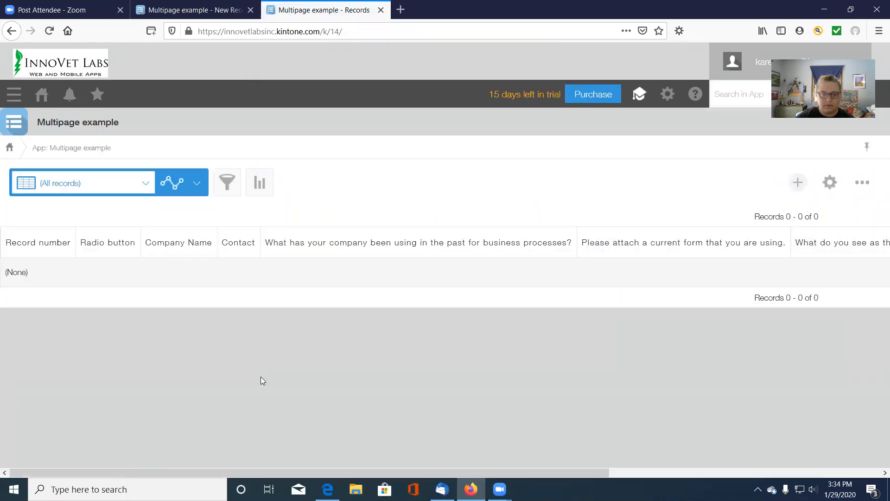
left_click(830, 183)
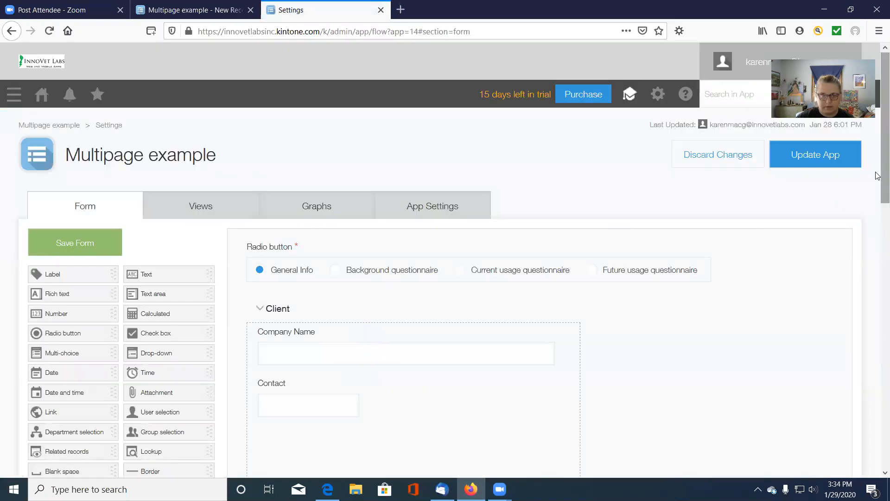
scroll(878, 176, "down", 3)
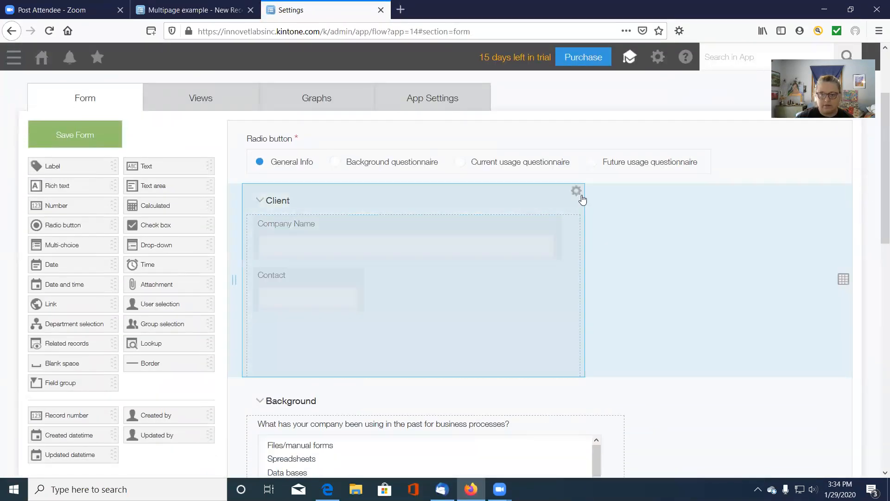
left_click(582, 197)
left_click(563, 216)
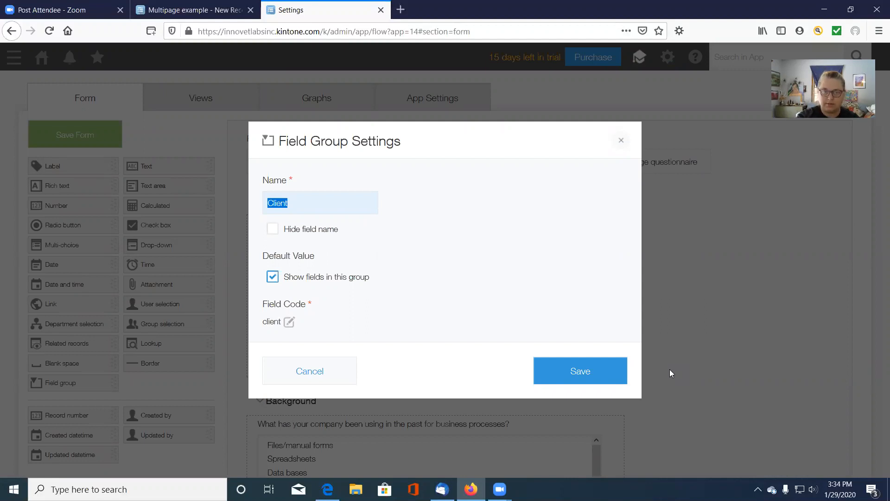
left_click(621, 143)
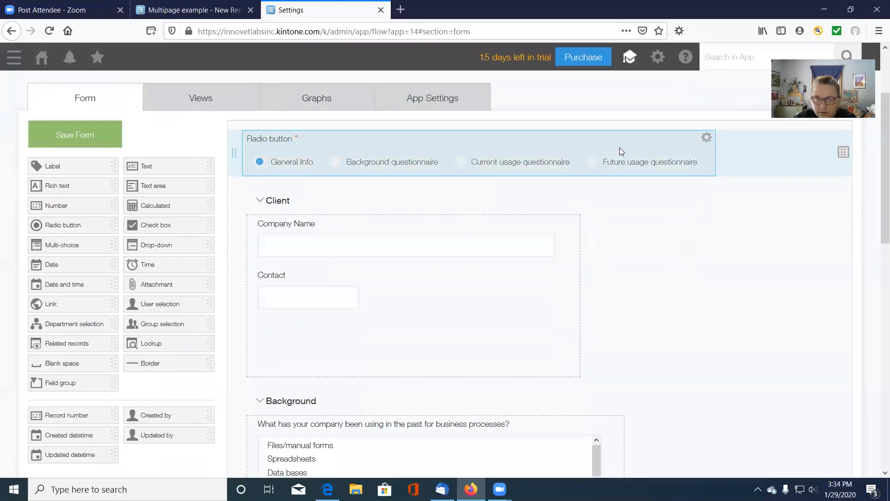
Step: Check the Background group's name, default display option and field code in its settings
left_click(885, 473)
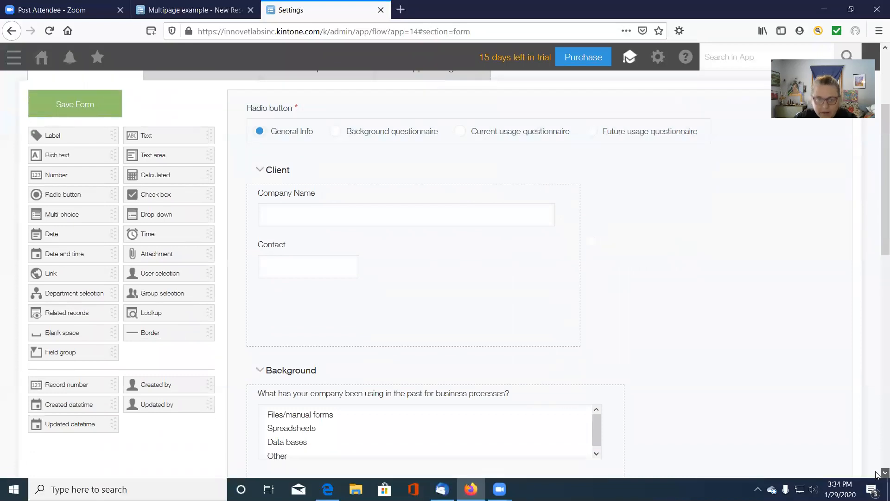
left_click(884, 473)
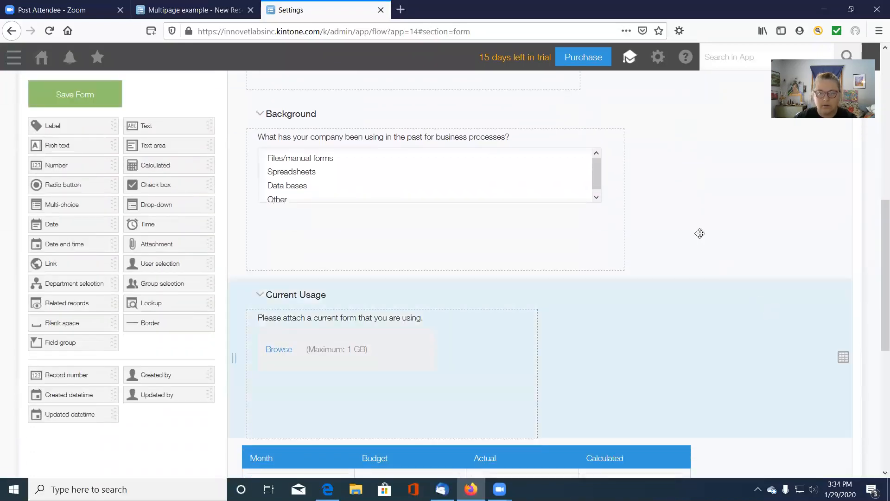
left_click(620, 101)
left_click(598, 124)
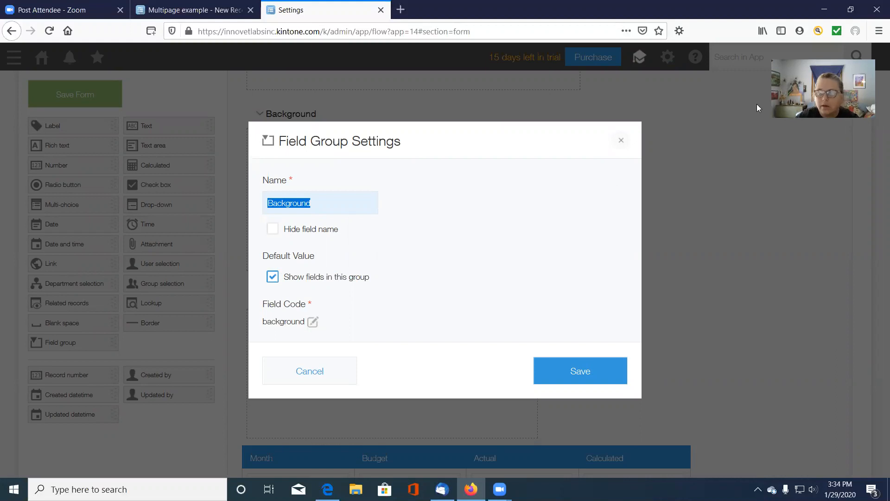
left_click(622, 141)
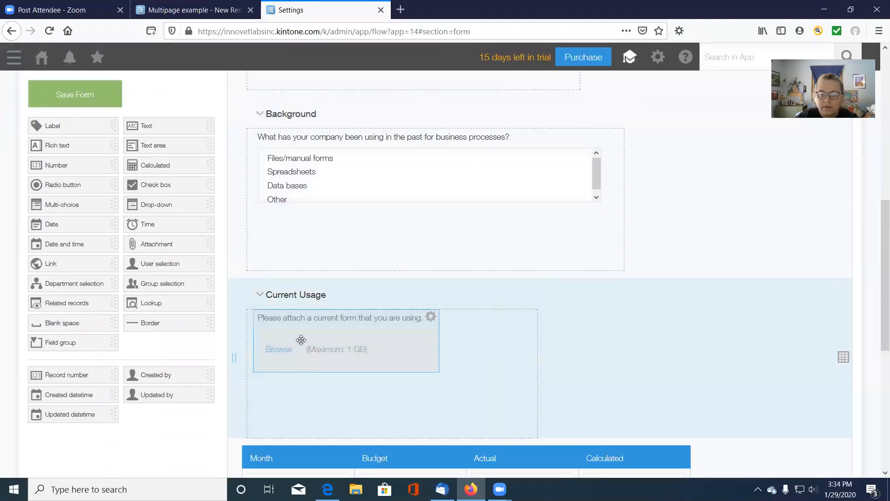
Step: Check the Current Usage group's name, default display option and field code in its settings
left_click(534, 284)
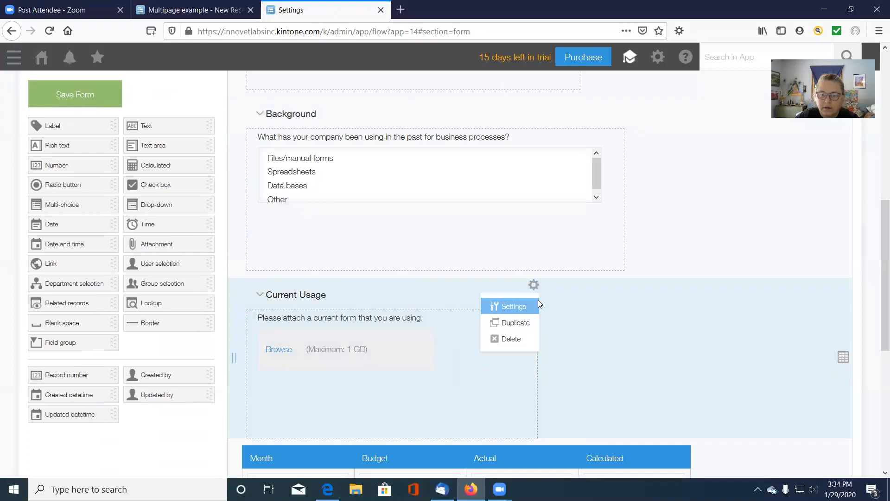
left_click(533, 305)
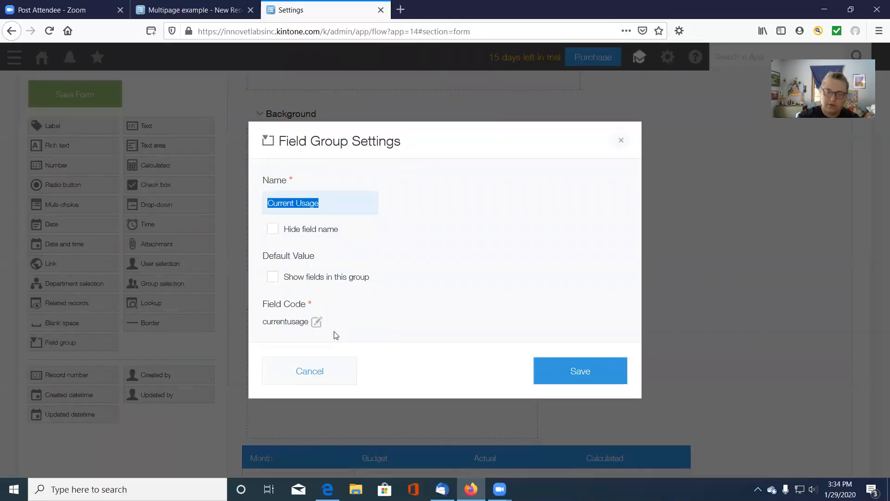
left_click(621, 140)
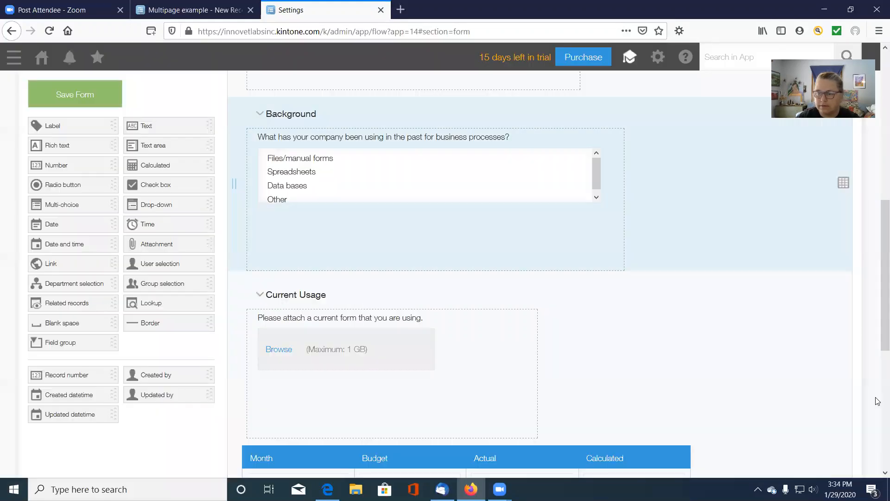
Step: Check the field code of the table with the Month, Budget, Actual and Calculated columns
scroll(883, 471, "down", 3)
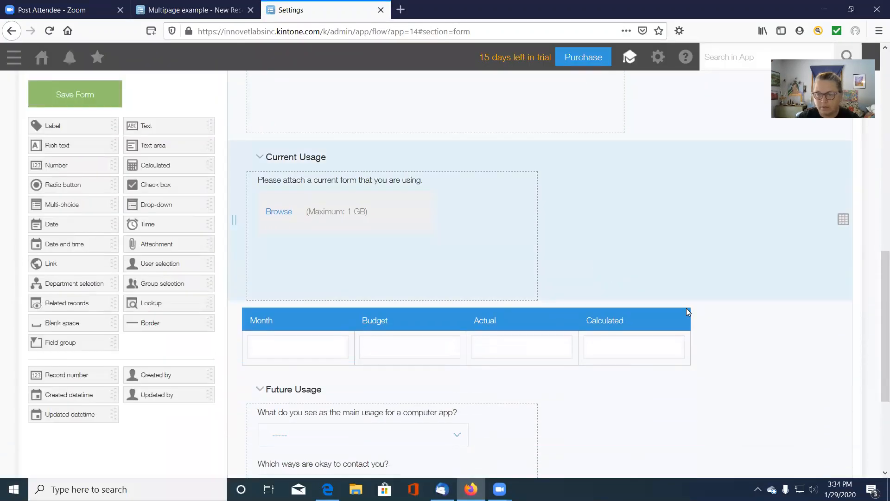
mouse_move(842, 334)
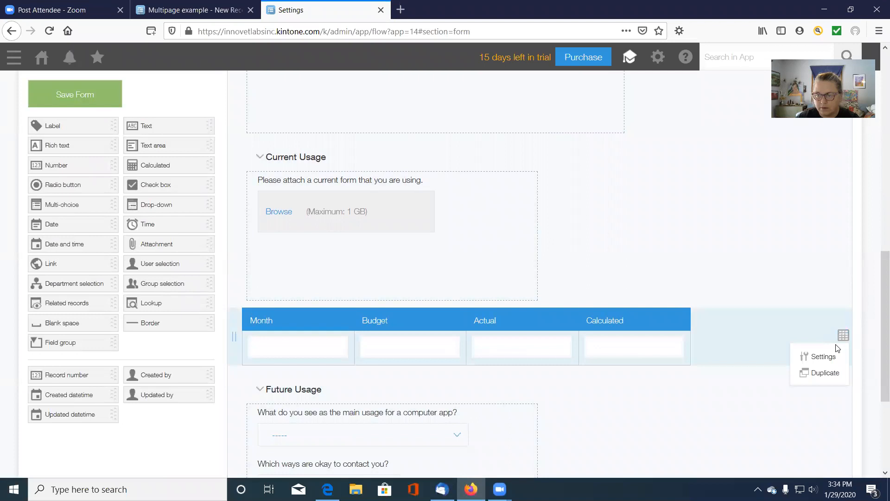
left_click(821, 356)
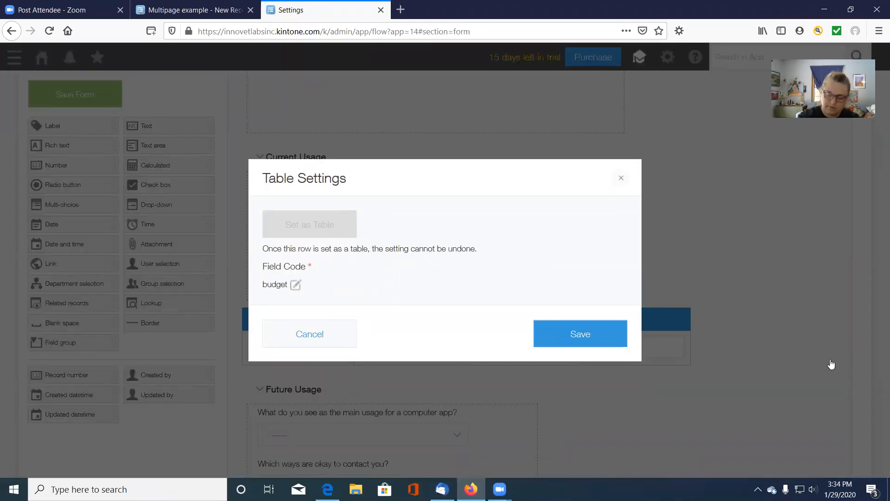
left_click(621, 182)
Step: Set the unit of measure of the table's Budget field to $ as a prefix and save the field
mouse_move(457, 316)
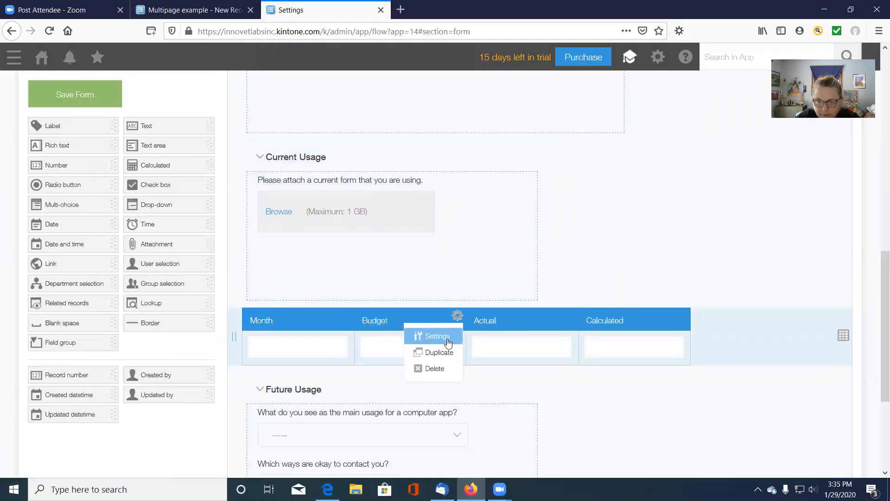
left_click(437, 336)
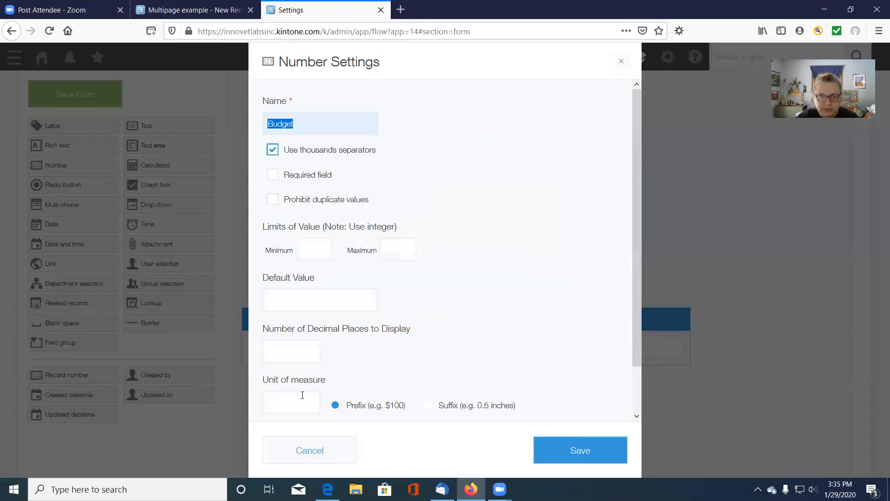
left_click(286, 404)
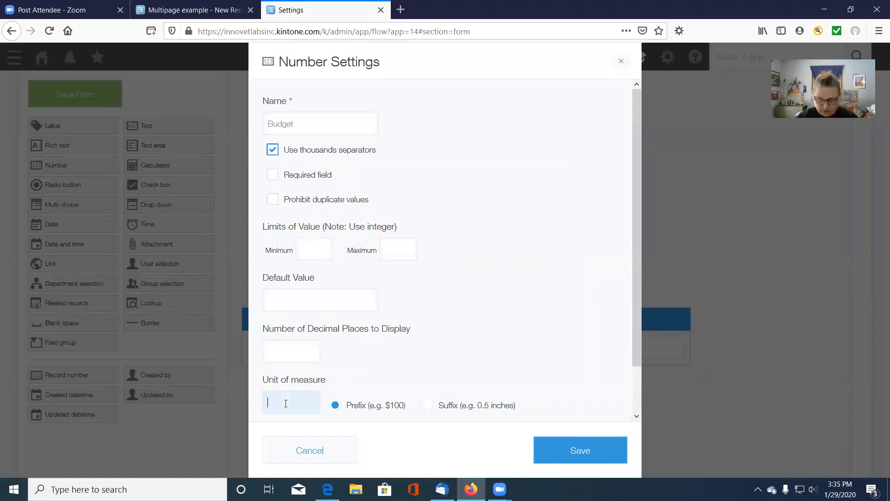
left_click(566, 460)
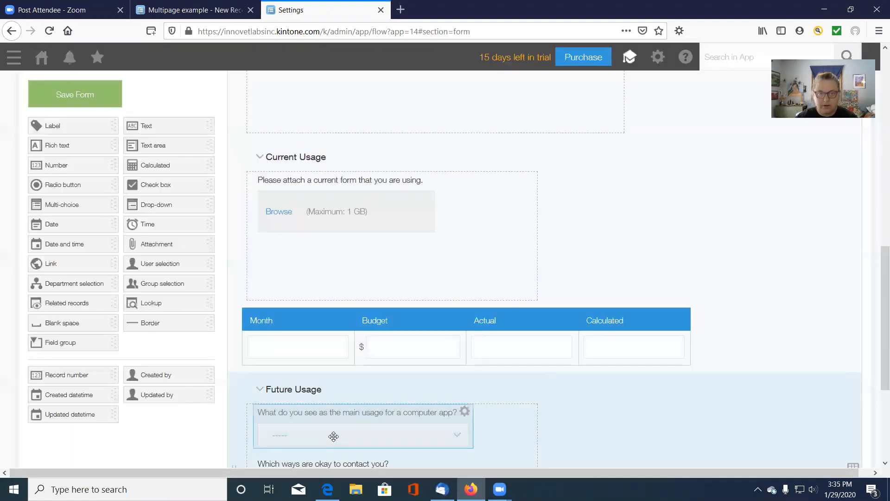
Step: Set the unit of measure of the table's Actual field to $ as a prefix and save the field
left_click(574, 313)
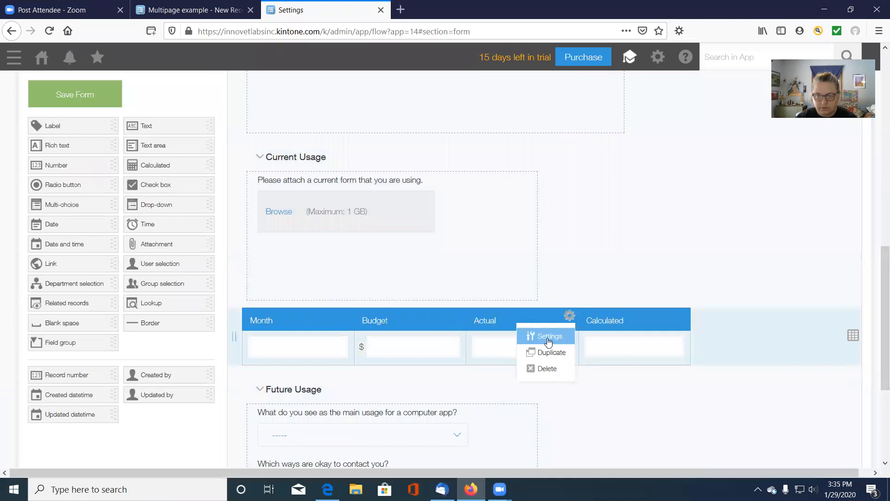
left_click(549, 338)
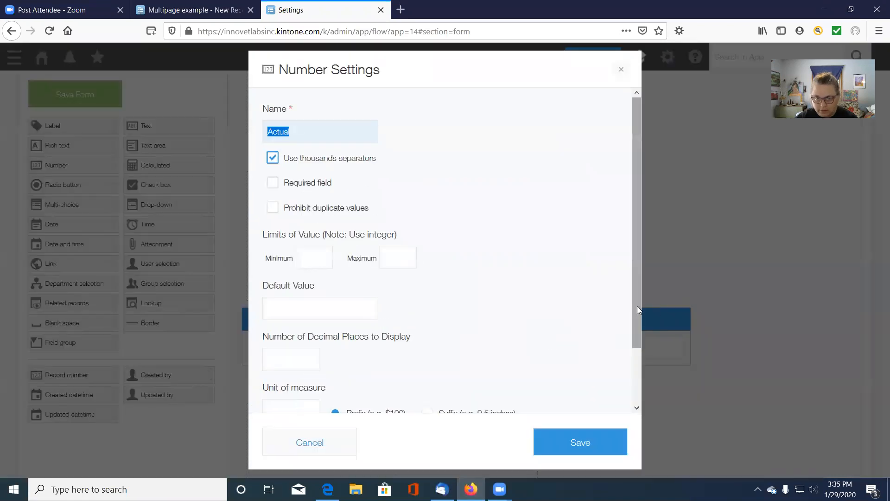
scroll(623, 354, "down", 2)
left_click(277, 368)
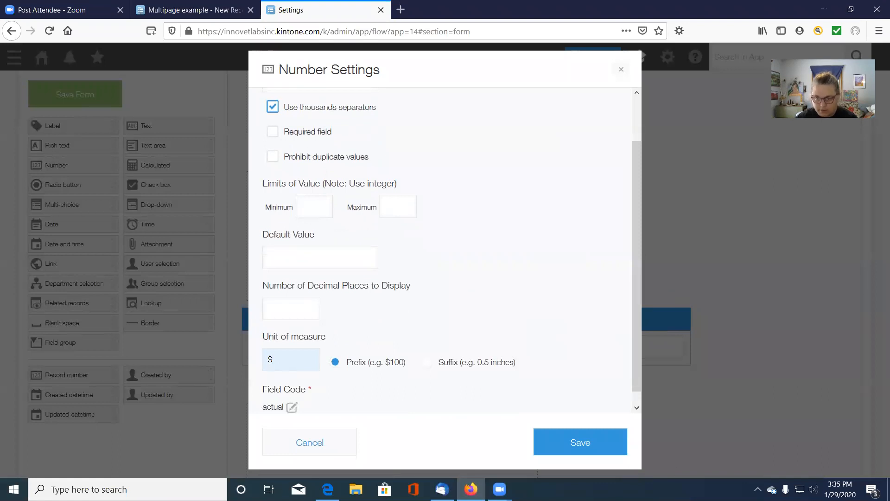
left_click(589, 443)
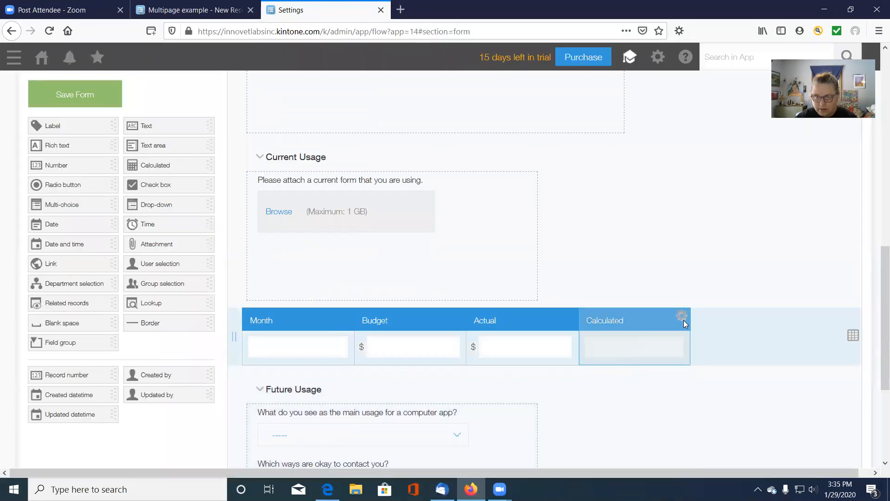
Step: Set the Calculated field's unit of measure to $ as a prefix, review its formula and save the field
left_click(682, 319)
left_click(672, 335)
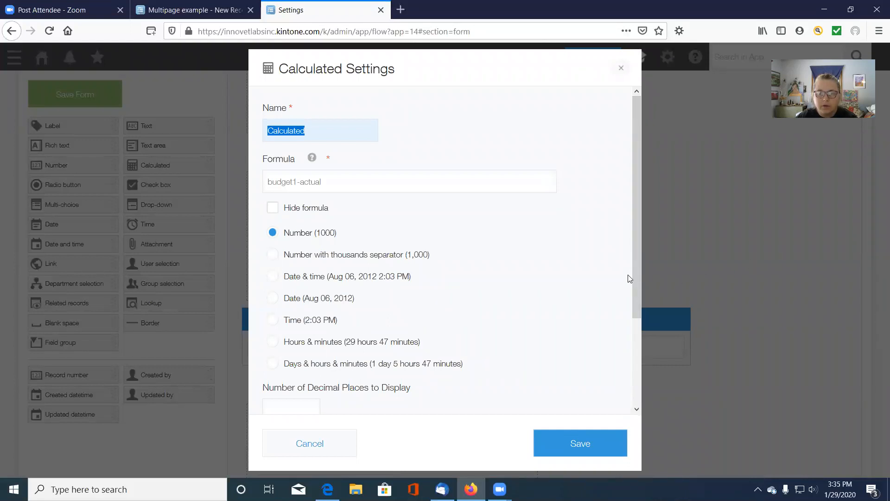
left_click_drag(636, 279, 644, 363)
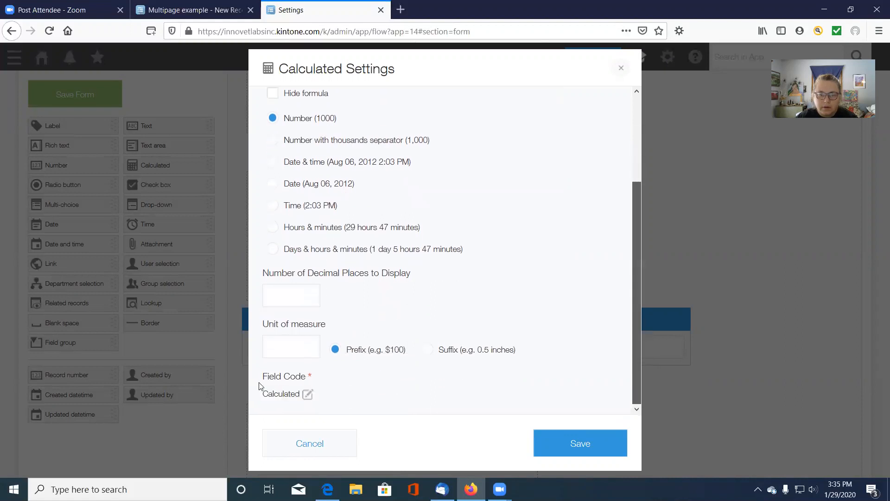
left_click(286, 344)
type("$")
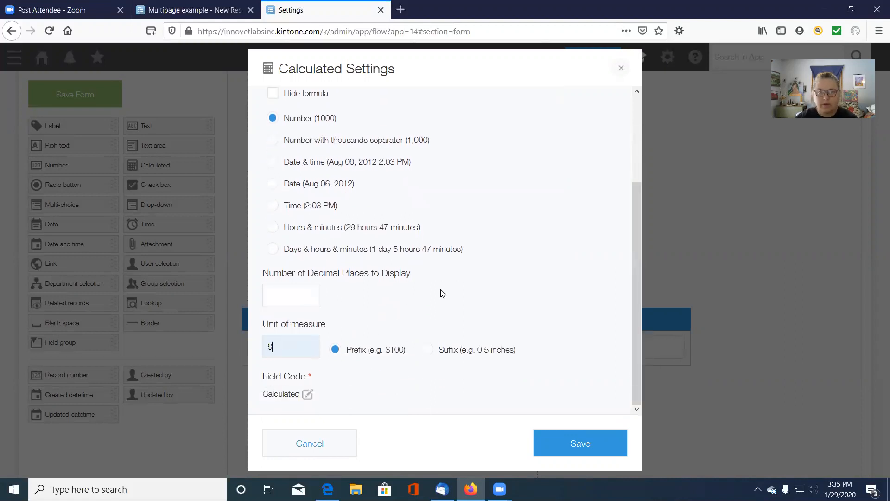
left_click_drag(637, 295, 349, 166)
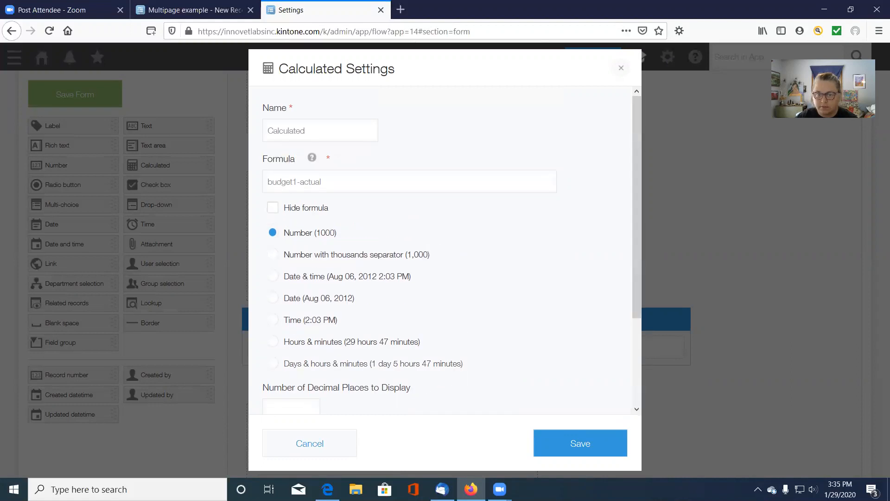
left_click(574, 443)
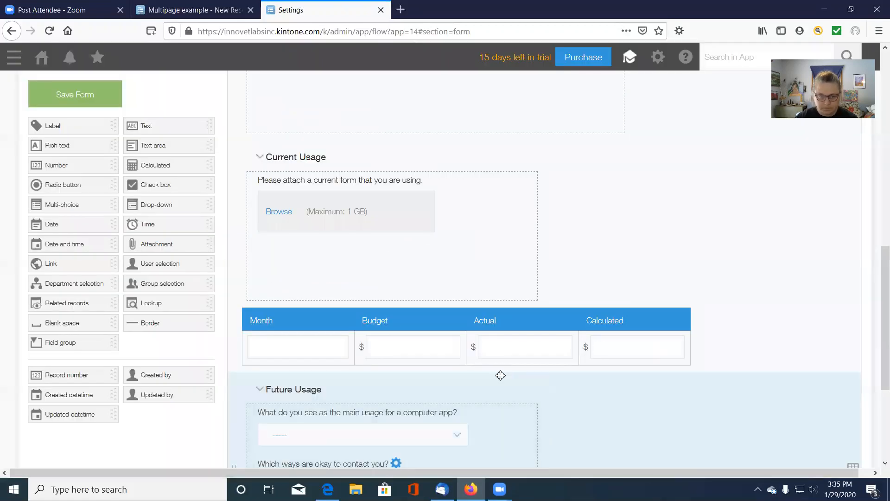
Step: Check the name and field code of the Future Usage field group, and close its settings without changes
left_click(533, 191)
left_click(522, 211)
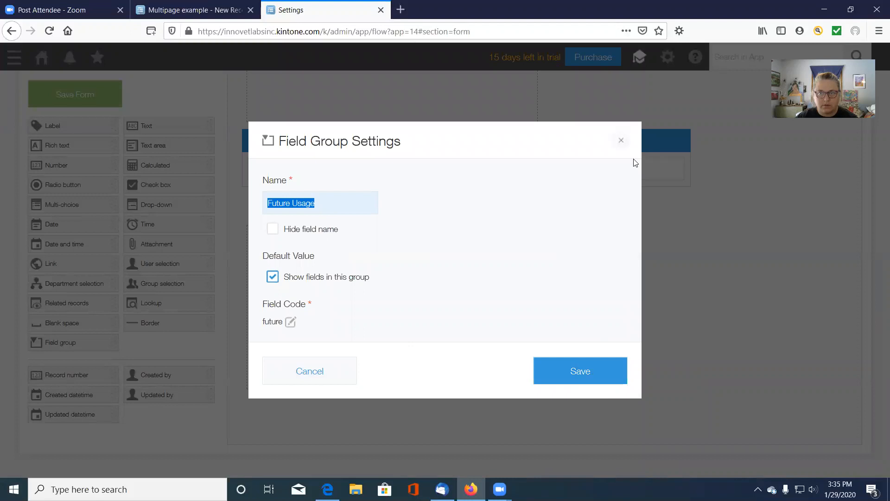
left_click(621, 140)
left_click(681, 136)
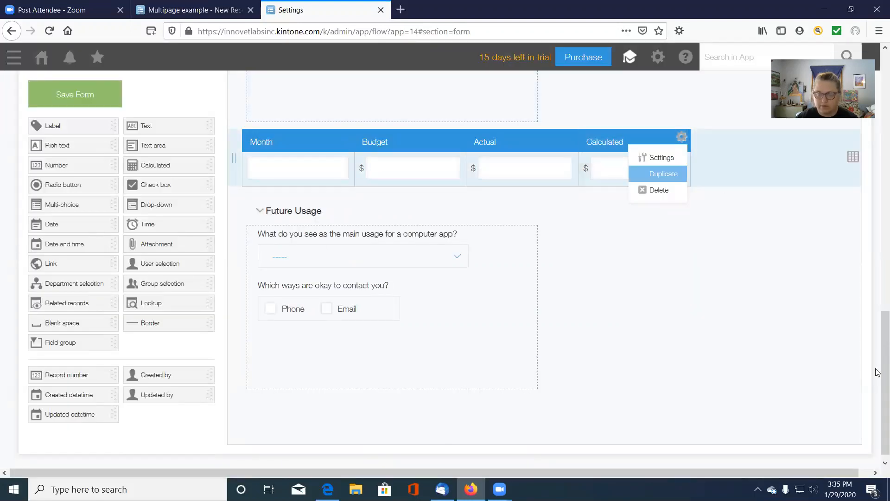
Step: Save the form and open the Conditional Display Plugin's settings
left_click_drag(878, 399, 878, 105)
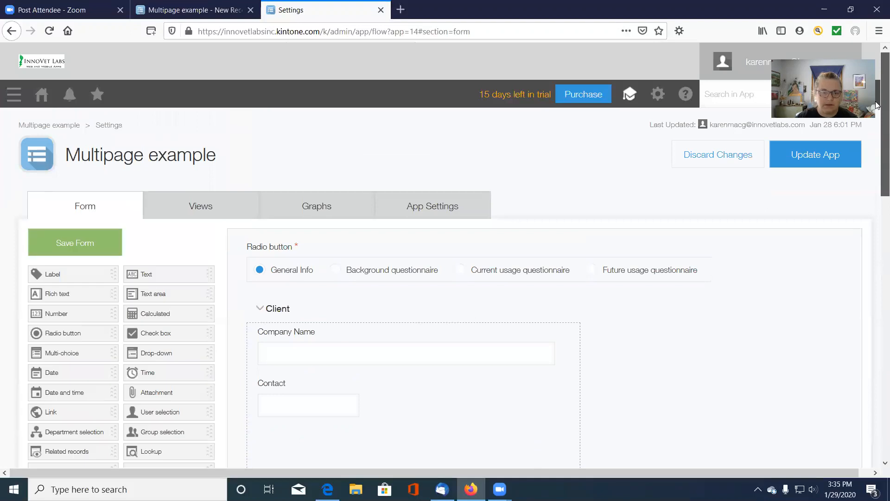
left_click(462, 212)
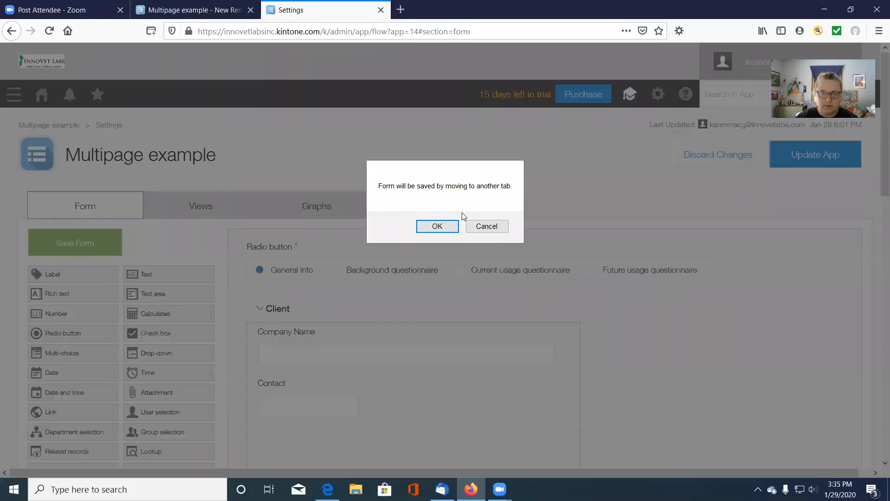
left_click(438, 227)
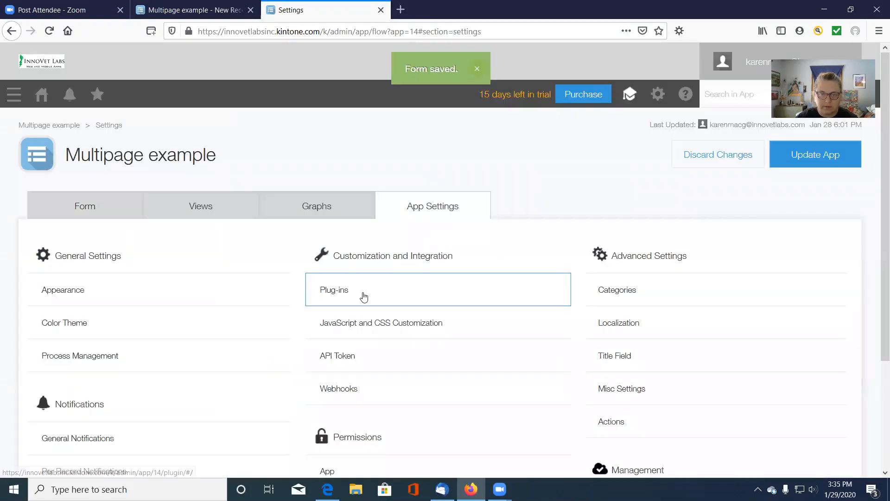
left_click(364, 297)
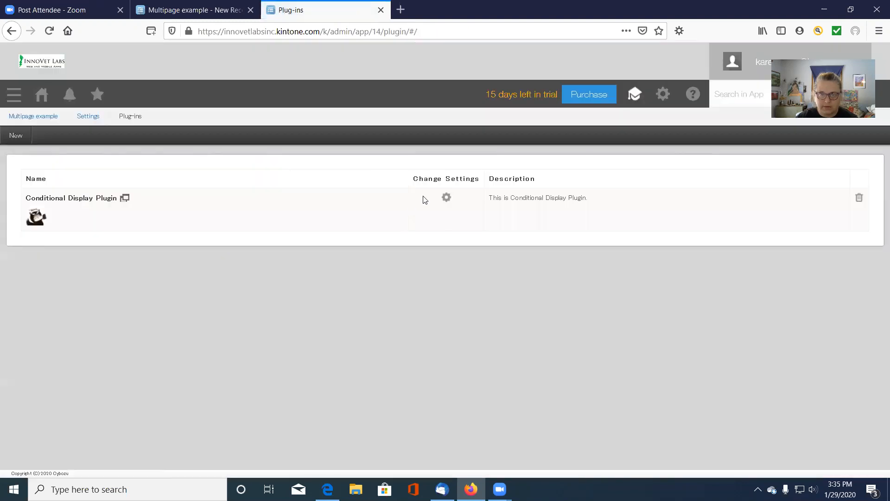
left_click(445, 199)
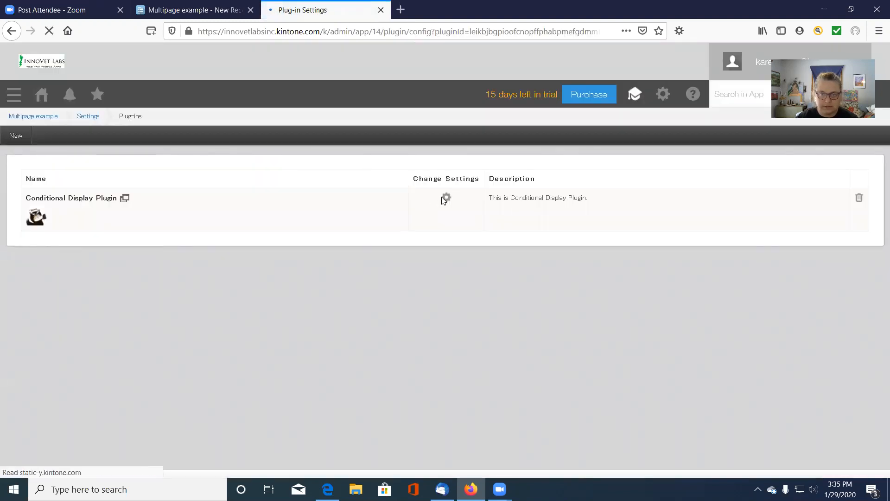
Step: Change the selected value of the rule showing the Current Usage group to Current usage questionnaire instead of General Info
scroll(877, 187, "down", 3)
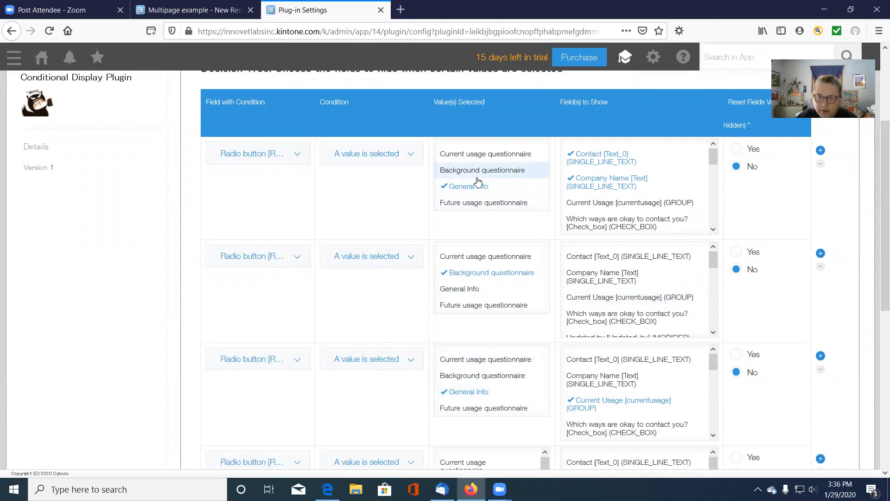
left_click(466, 360)
left_click(461, 394)
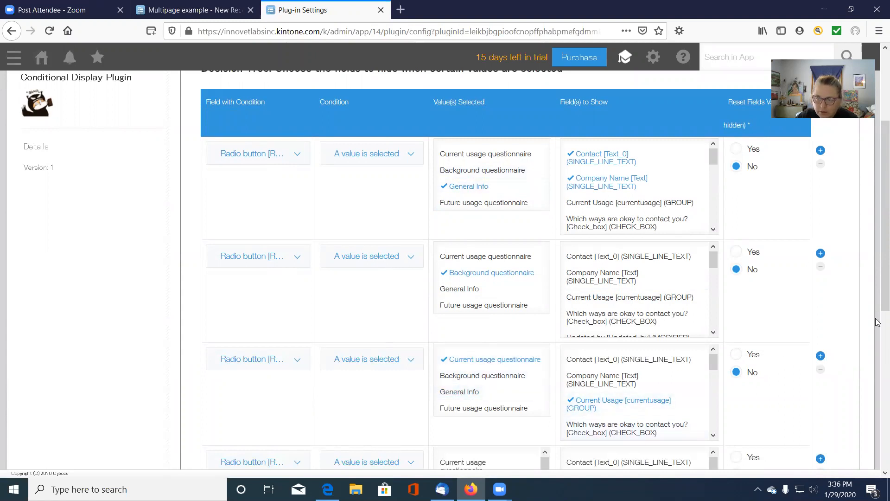
Step: Add a rule below the Current Usage rule: Radio button field, condition A value is selected, value Current usage questionnaire
scroll(853, 301, "down", 2)
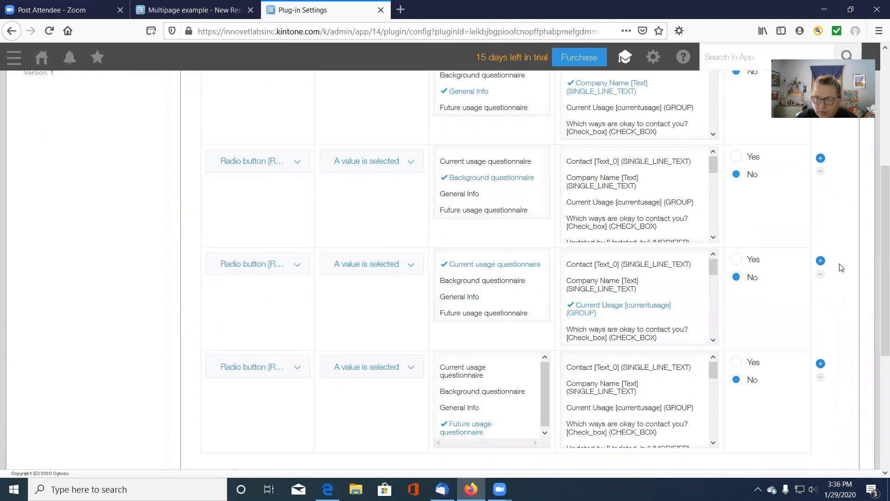
left_click(821, 262)
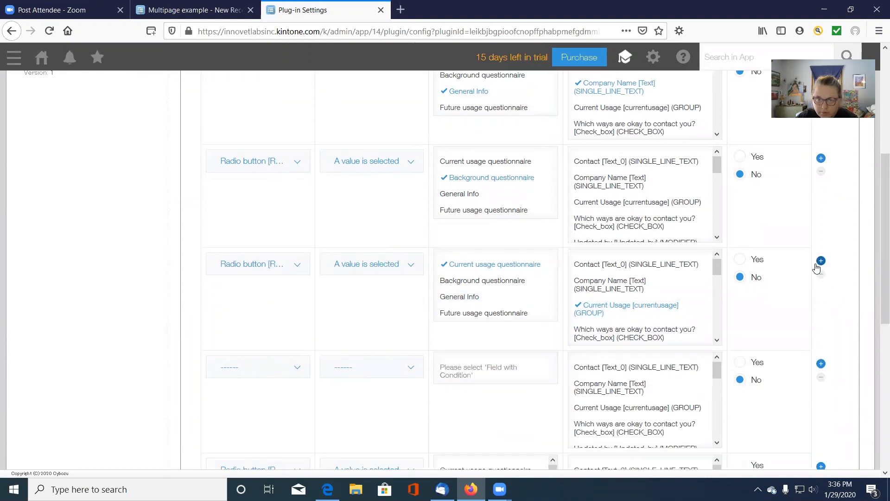
left_click(257, 369)
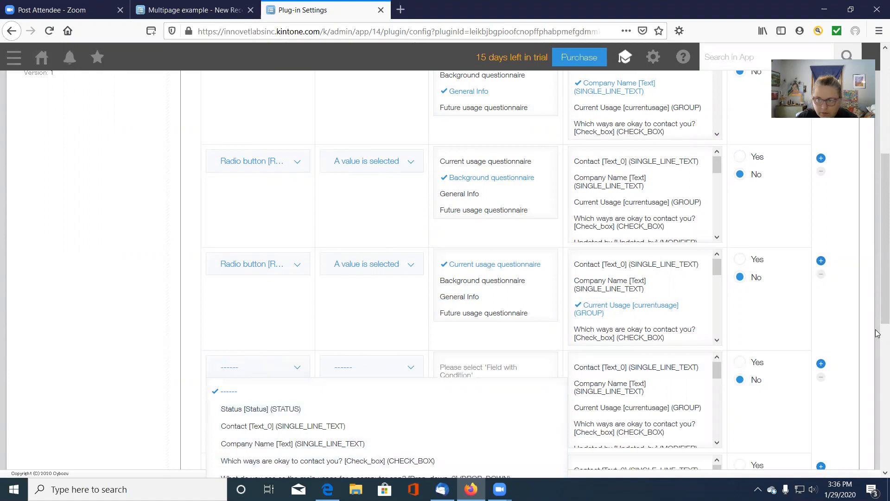
mouse_move(878, 268)
left_mouse_down()
mouse_move(877, 351)
mouse_move(874, 219)
mouse_move(873, 267)
left_mouse_up()
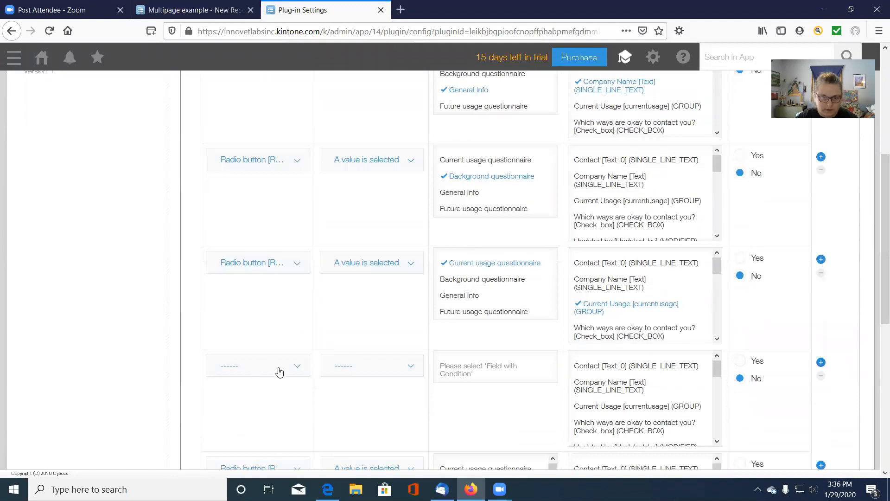
left_click(280, 371)
left_click_drag(877, 280, 877, 329)
scroll(418, 331, "up", 1)
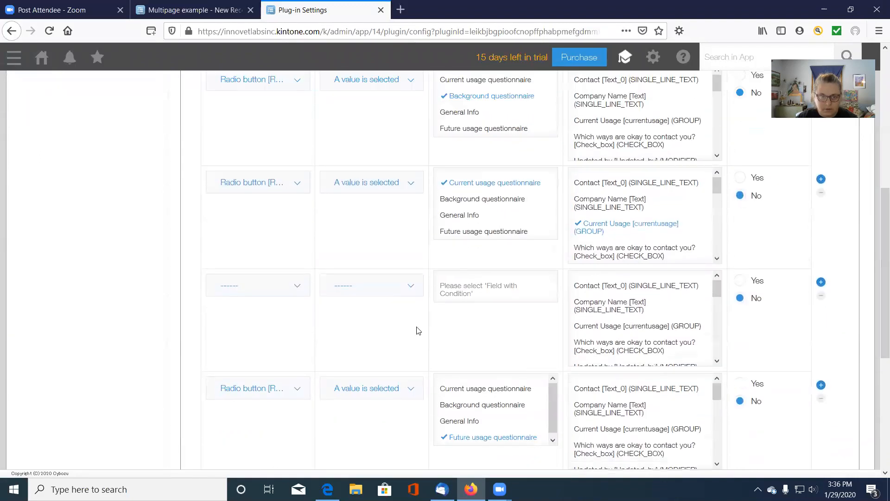
left_click(294, 290)
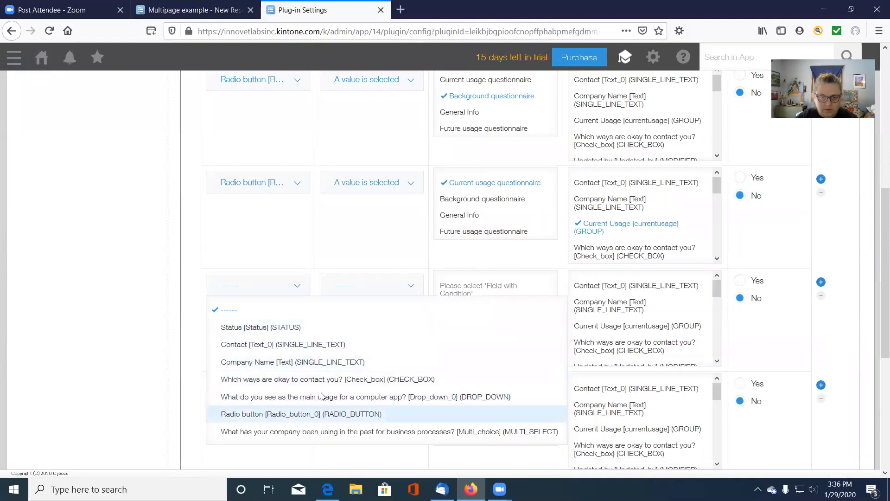
left_click(323, 412)
left_click(397, 291)
left_click(392, 327)
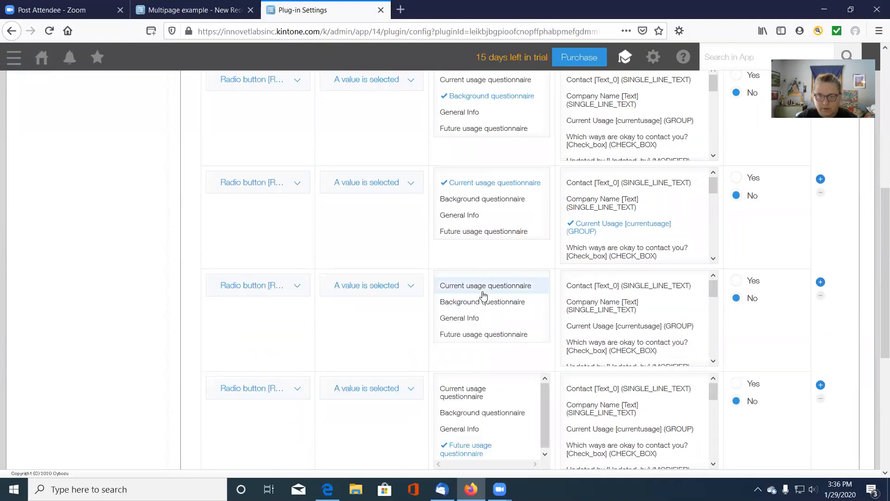
left_click(483, 293)
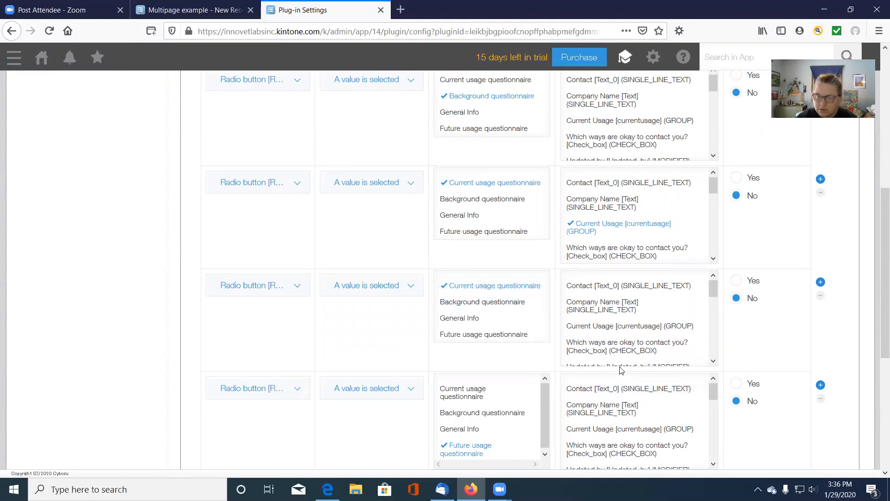
Step: Choose the [budget] subtable as the field to show in the new rule
left_click(715, 363)
left_click(716, 363)
left_click(716, 363)
left_click(716, 363)
left_click(716, 363)
left_click(713, 361)
left_click(713, 361)
left_click(713, 362)
left_click(713, 361)
left_click(713, 361)
left_click(713, 361)
left_click(714, 361)
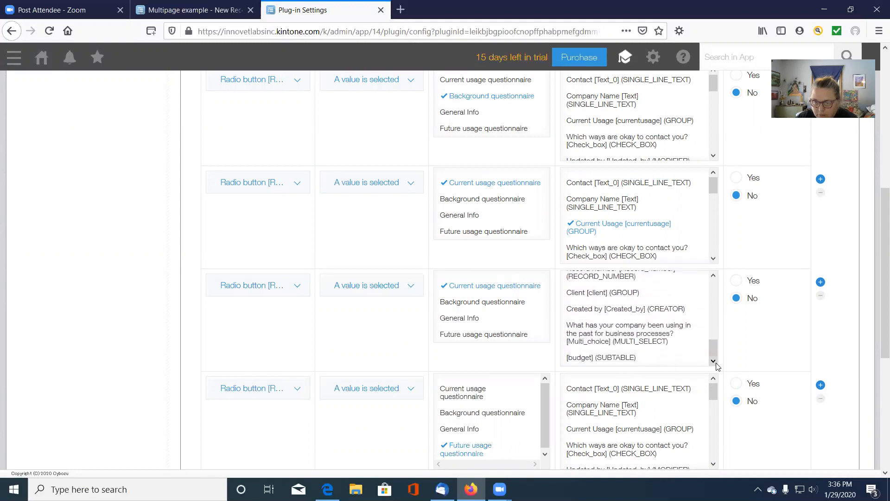
left_click(592, 361)
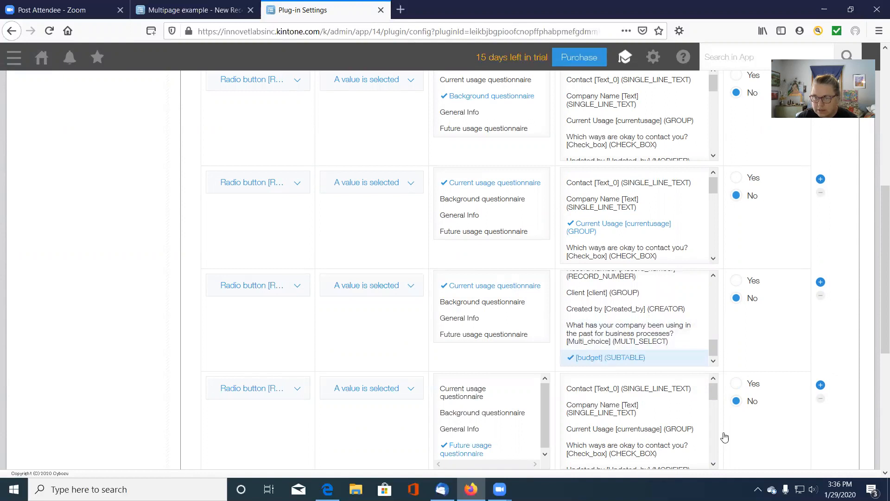
Step: Save the plug-in settings and apply the changes to the activated Multipage example app
left_click_drag(878, 309, 878, 442)
left_click(321, 448)
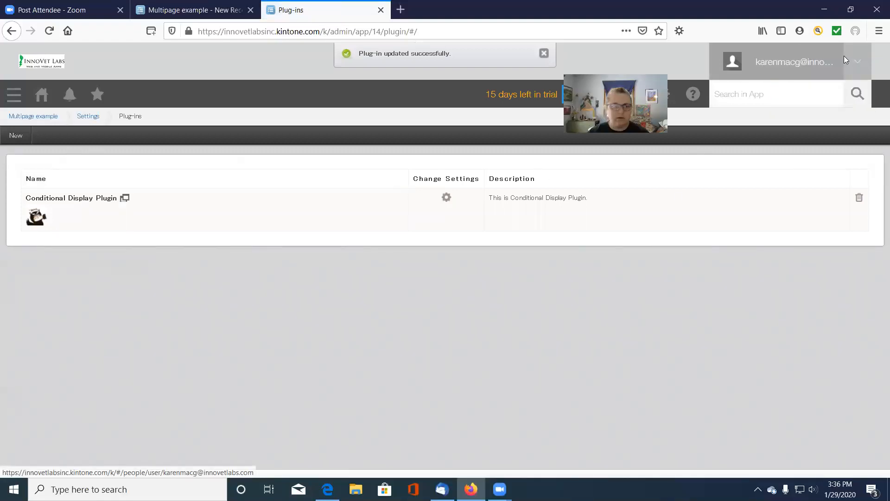
left_click(49, 118)
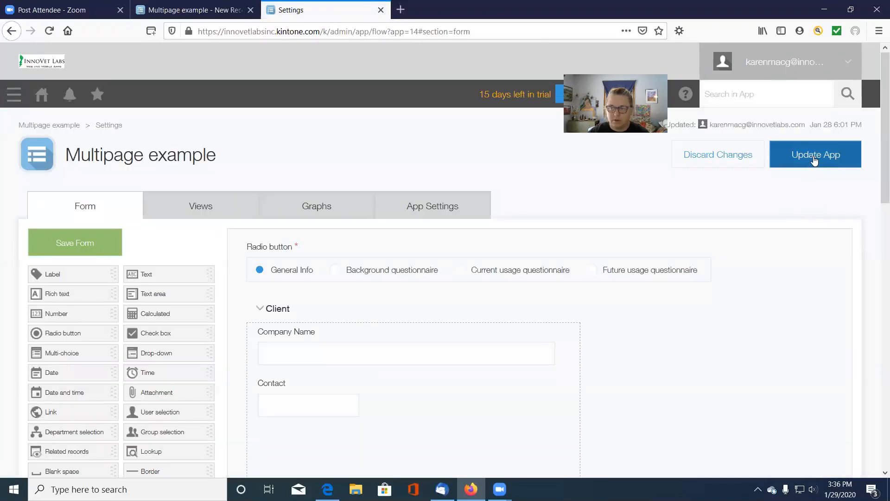
left_click(813, 156)
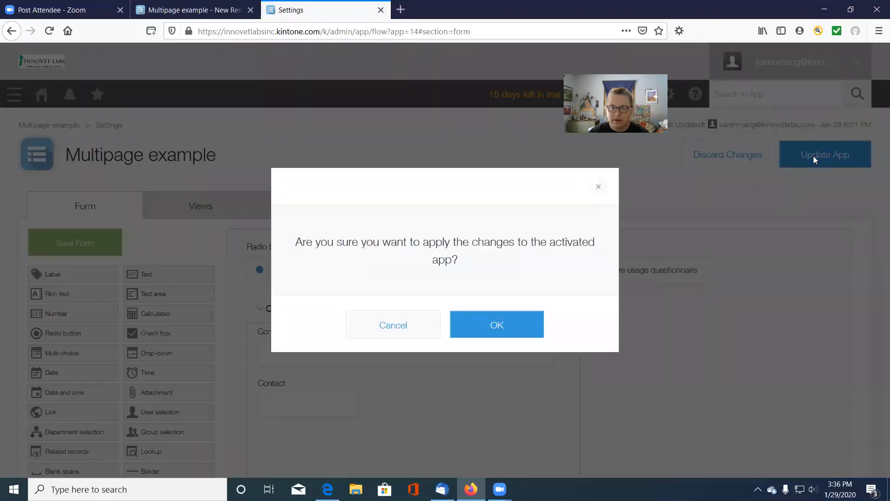
left_click(461, 325)
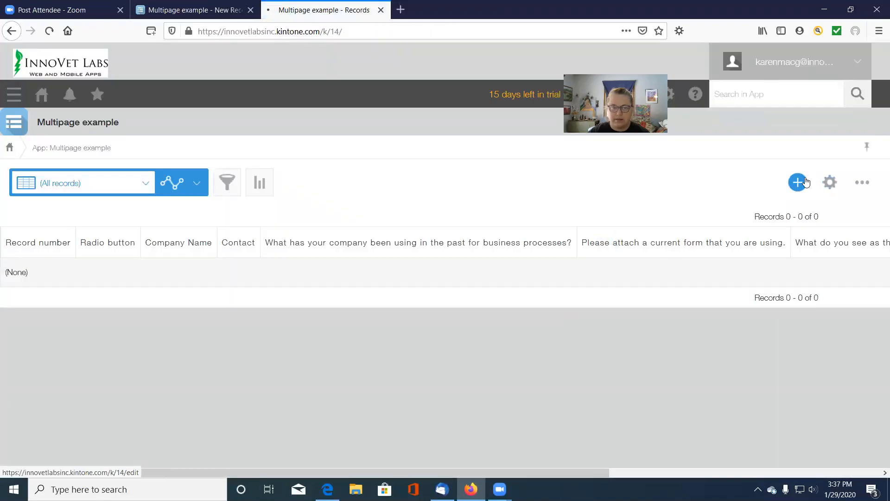
Step: Preview the General Info, Background, Current usage and Future usage pages in a new record, and leave it without saving
left_click(805, 182)
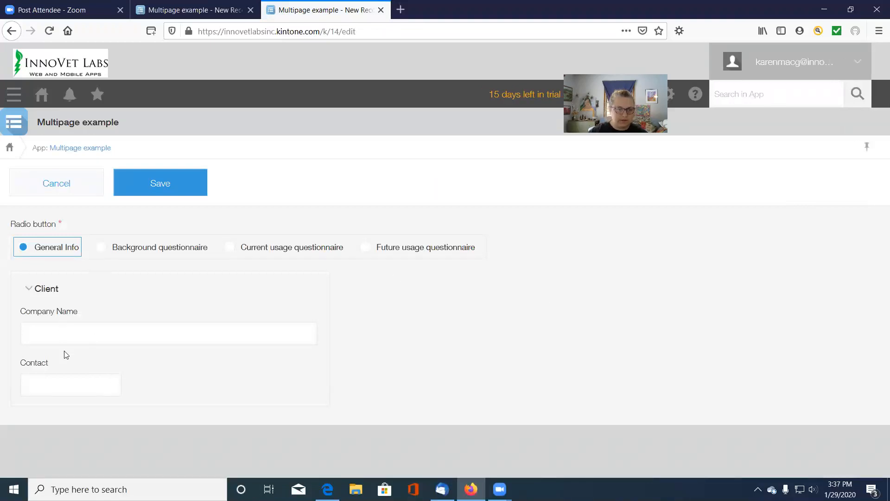
left_click(106, 251)
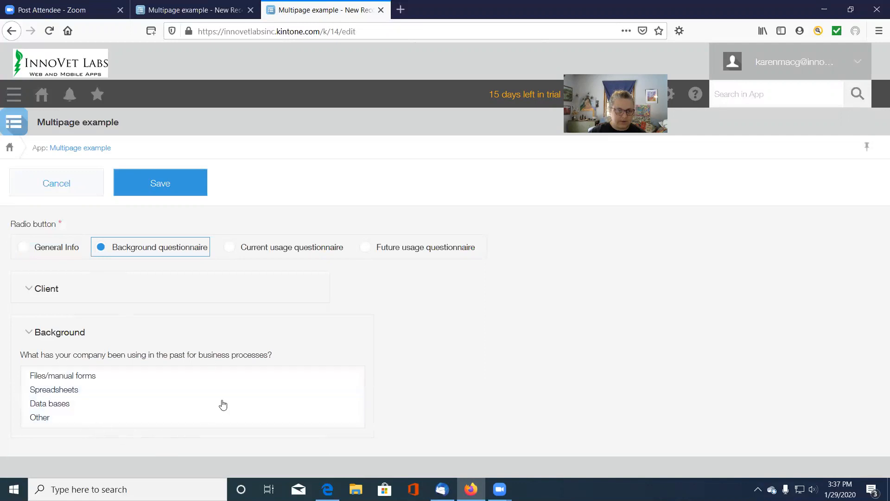
left_click(229, 247)
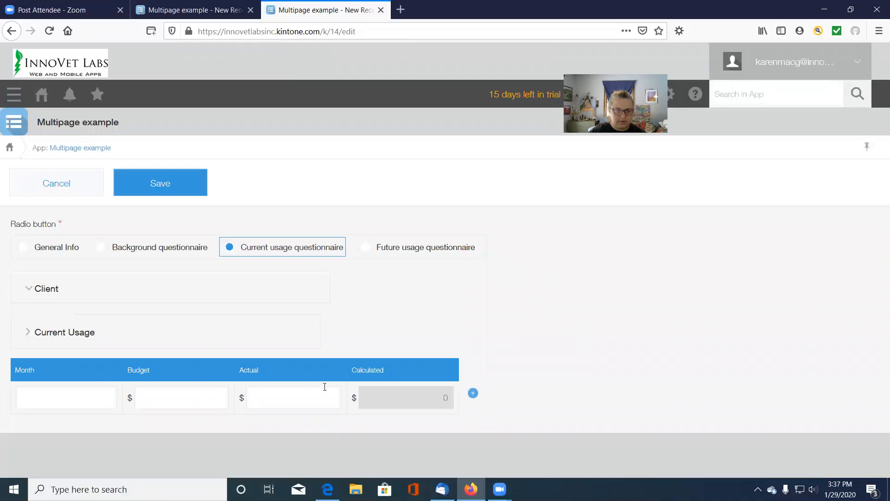
left_click(364, 251)
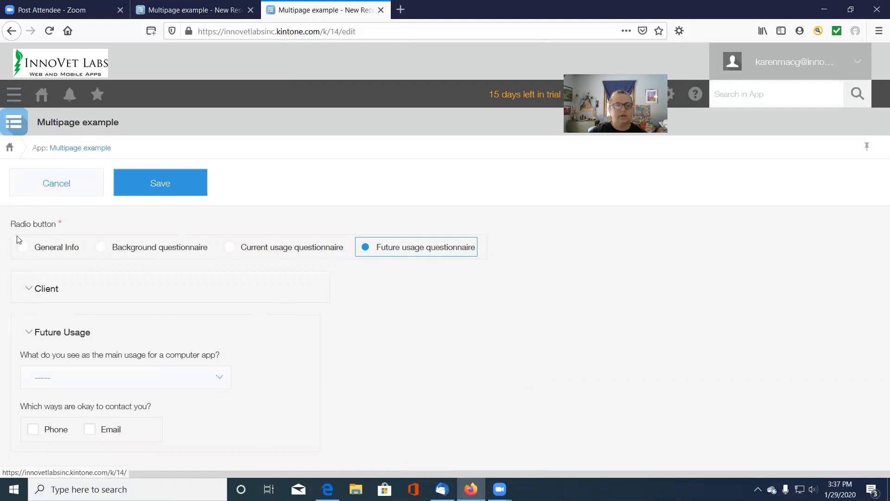
left_click(63, 149)
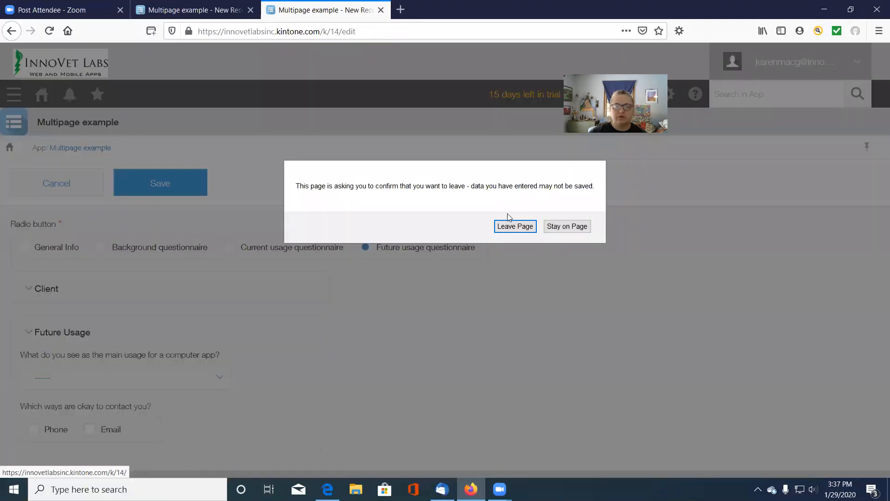
left_click(502, 228)
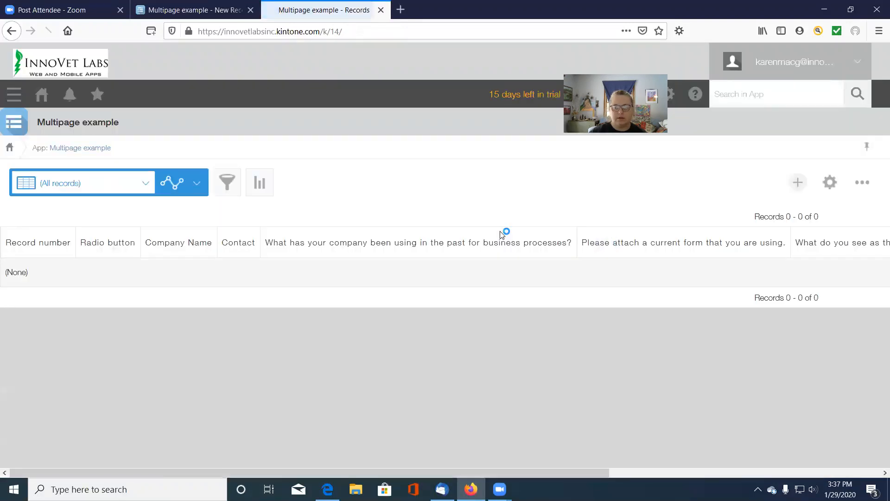
Step: Check the name and field code of the Client field group in the app's form settings, and save the group
left_click(830, 183)
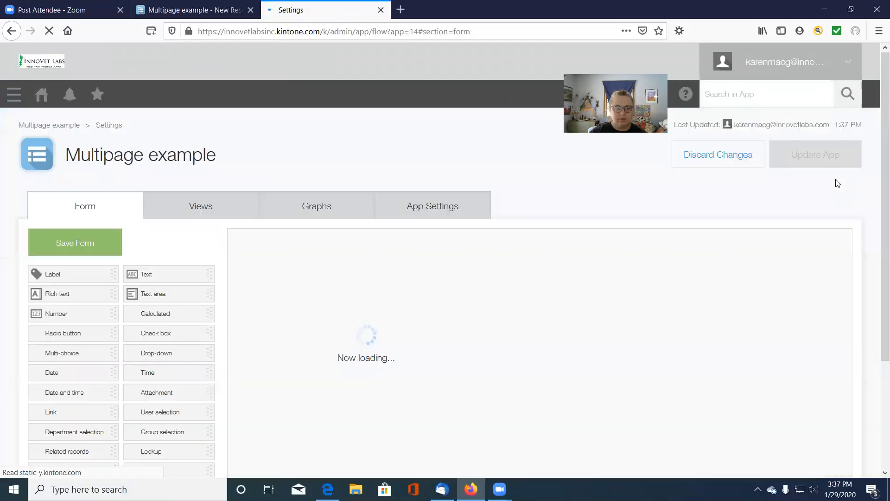
left_click(574, 301)
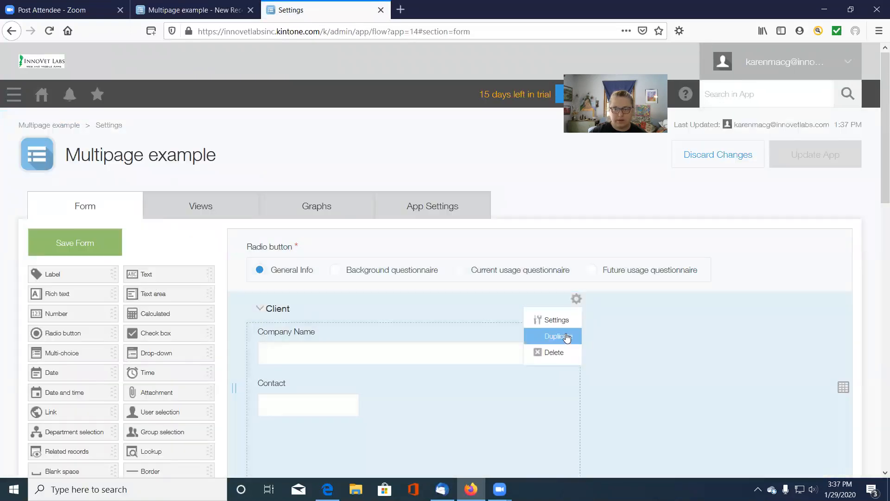
left_click(567, 319)
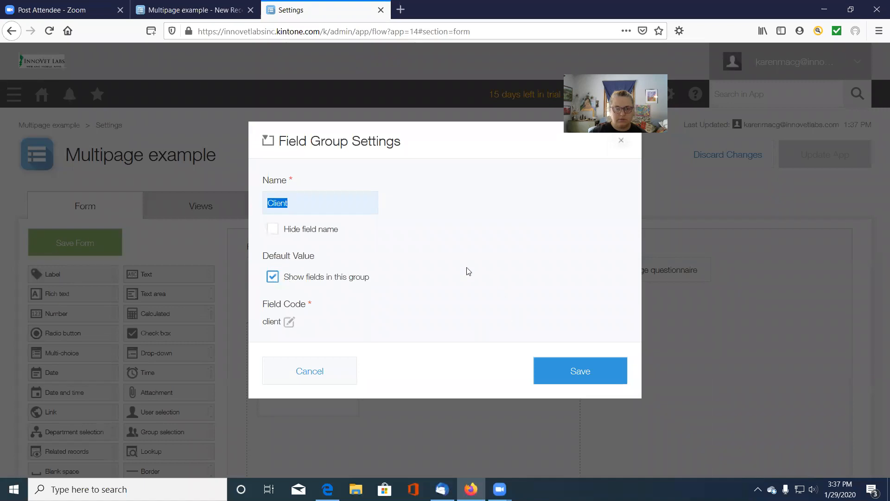
left_click(601, 376)
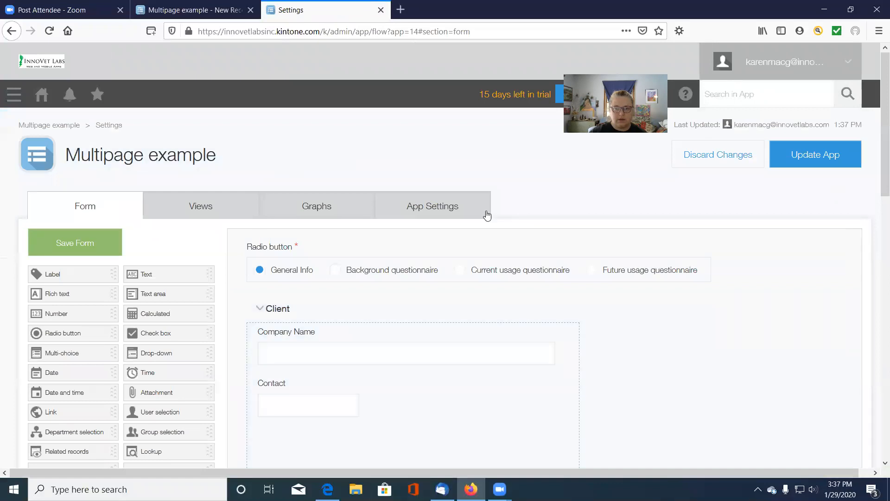
Step: In the Conditional Display Plugin's General Info rule, deselect Contact and Company Name as fields to show and select the Client field group instead
left_click(486, 215)
left_click(448, 226)
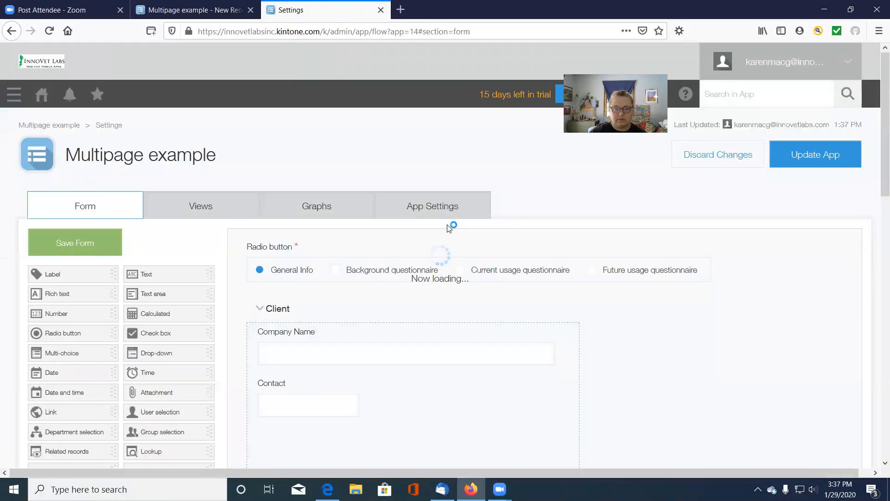
left_click(363, 287)
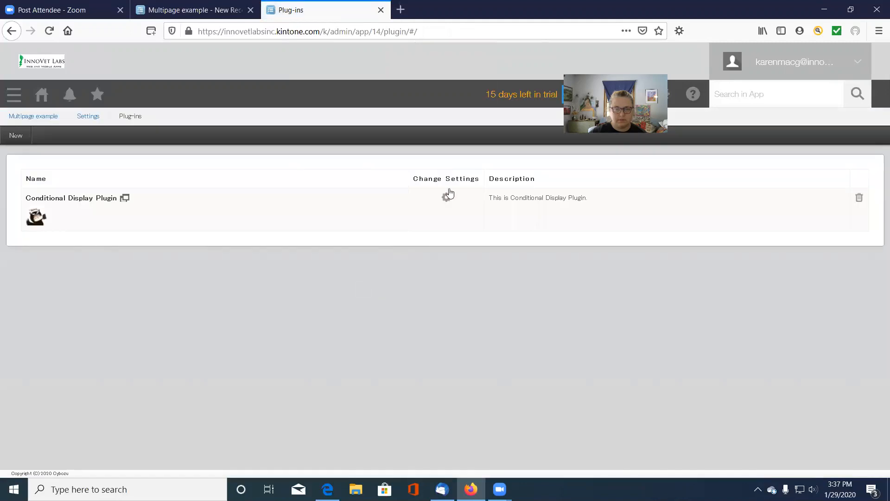
left_click(446, 198)
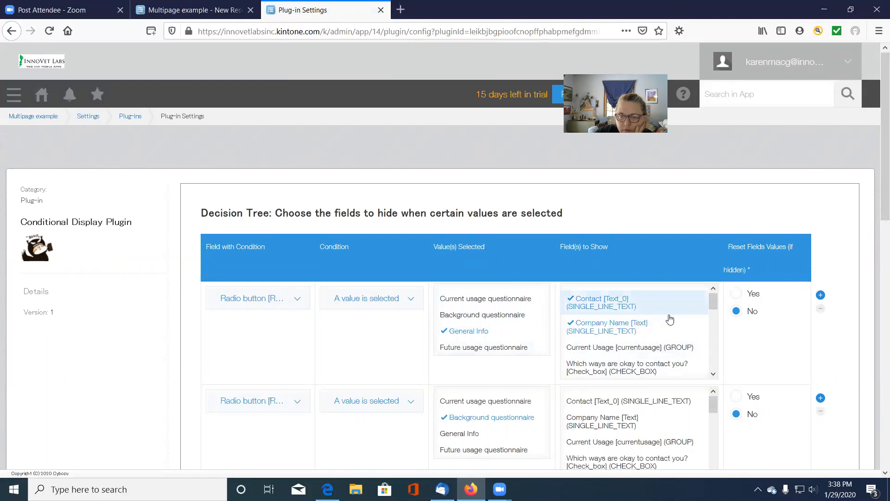
left_click(624, 307)
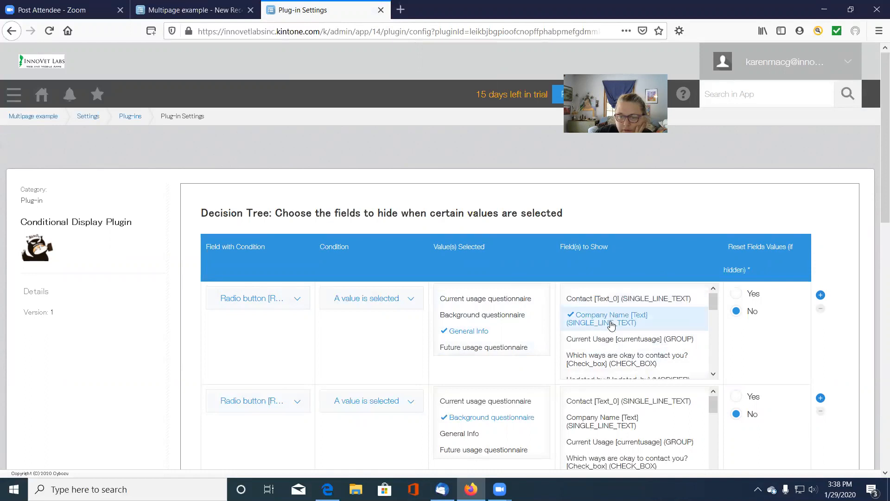
left_click(611, 322)
scroll(649, 326, "down", 1)
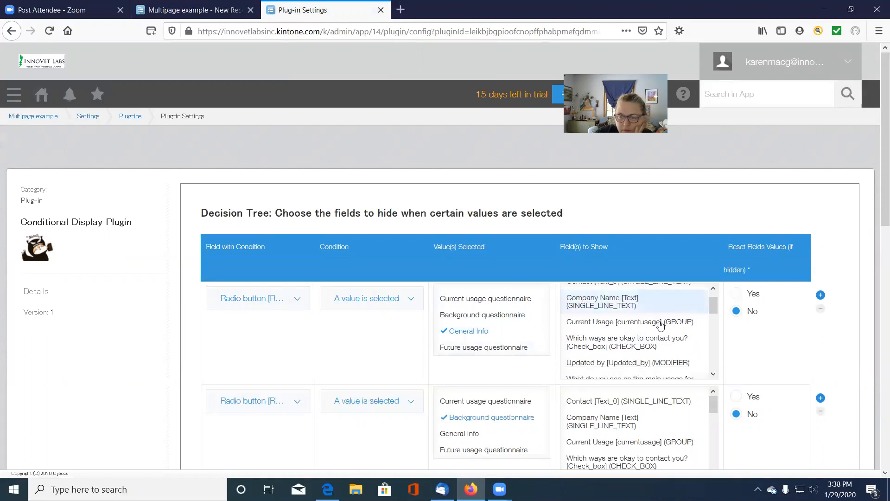
scroll(713, 305, "down", 1)
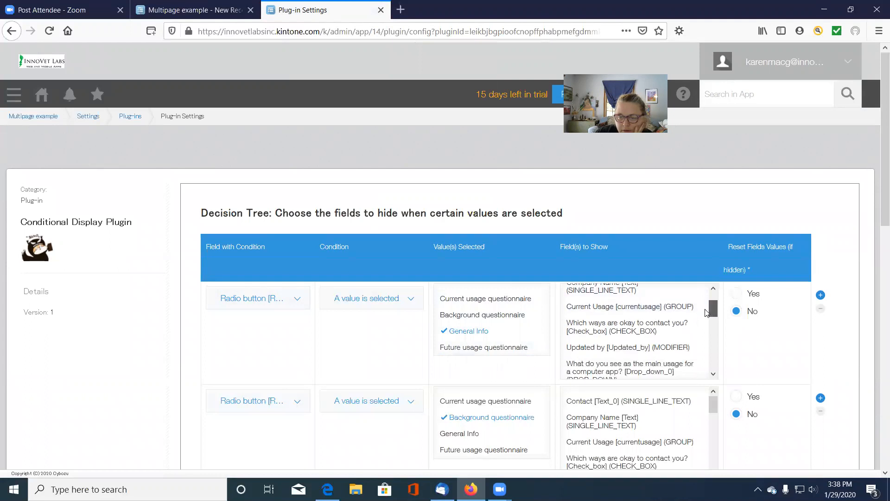
left_click_drag(707, 313, 712, 366)
left_click(621, 307)
Step: Save the revised Conditional Display Plugin settings and update the activated Multipage example app with them
left_click_drag(882, 197, 877, 471)
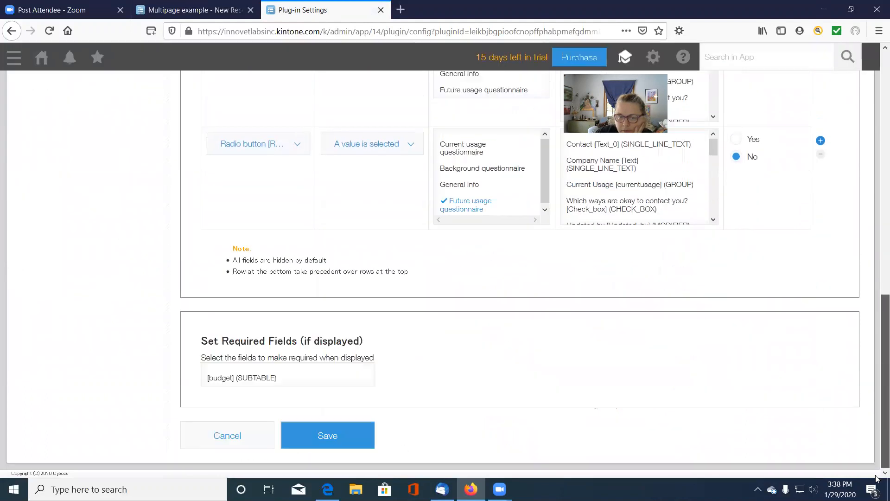
left_click(305, 429)
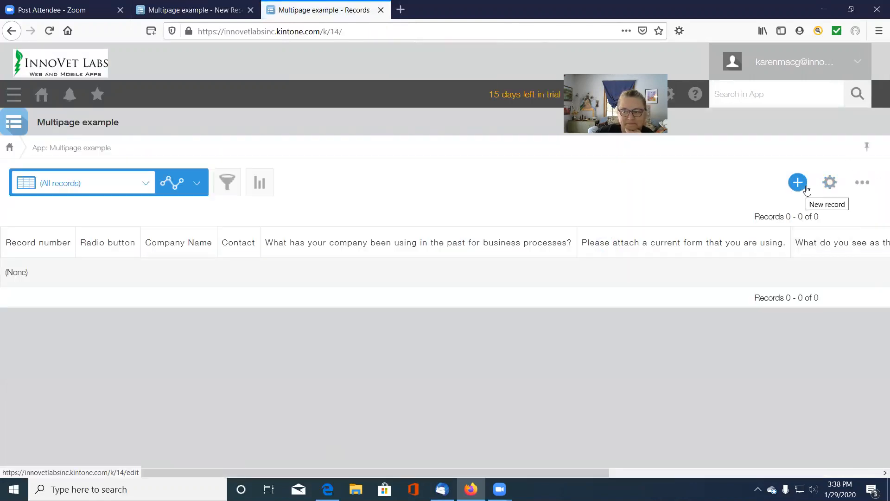
left_click(830, 182)
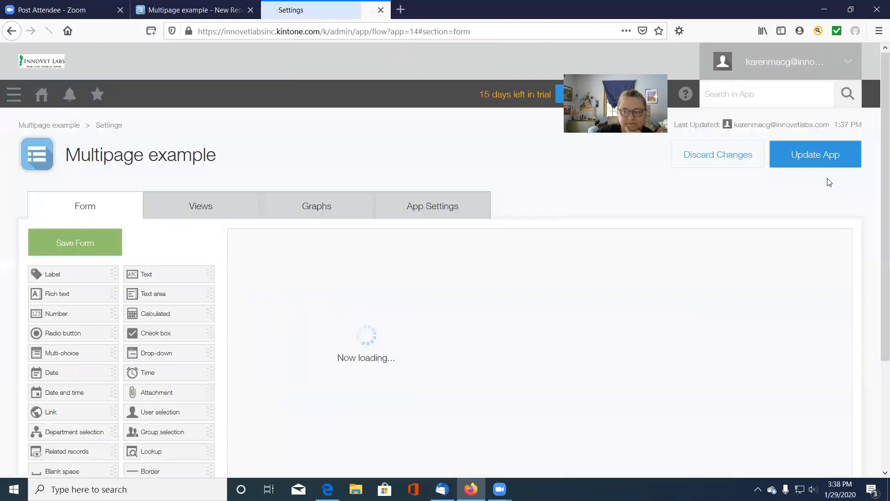
left_click(819, 165)
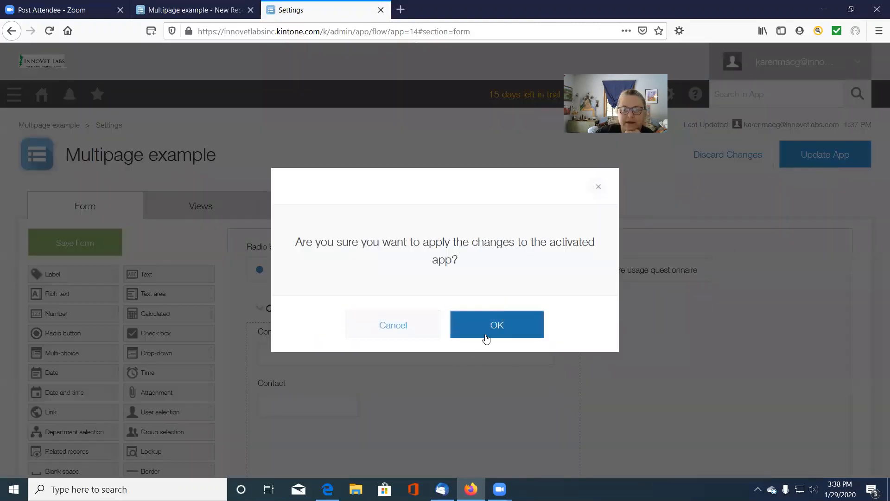
left_click(486, 334)
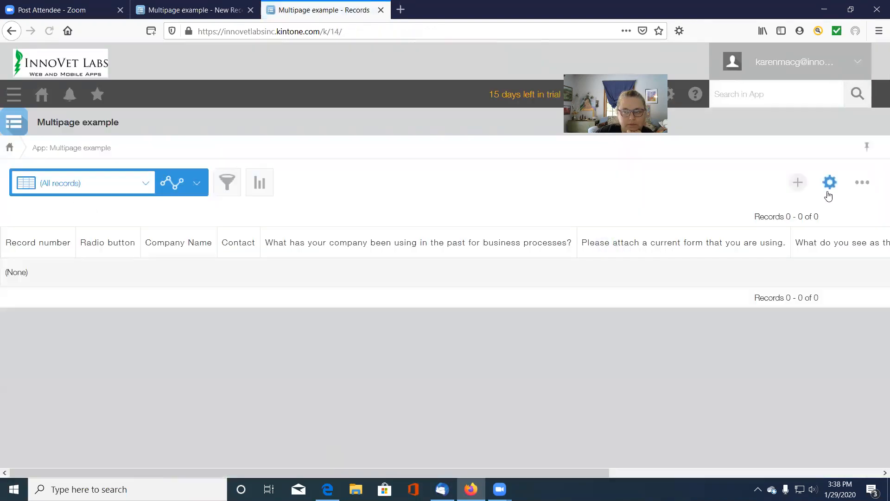
Step: Start a new record and fill in the General Info page with Company Name ABC Corp and the contact's name
left_click(798, 184)
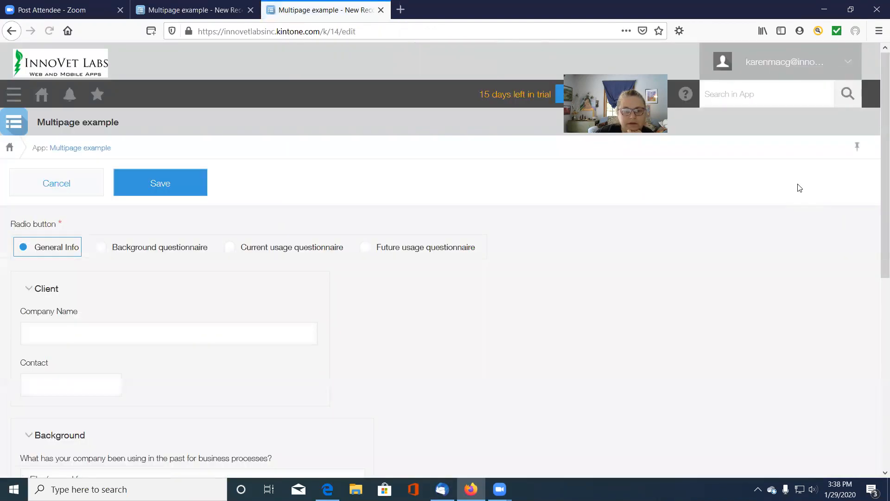
left_click(62, 338)
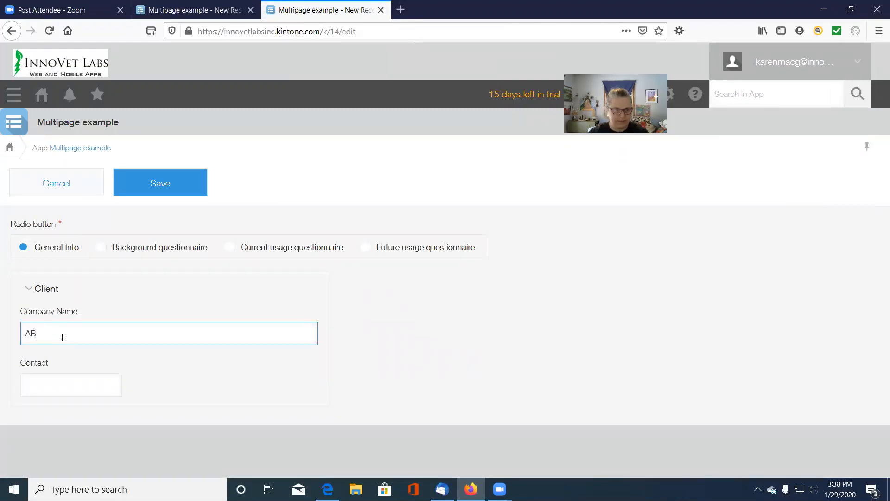
key("Tab")
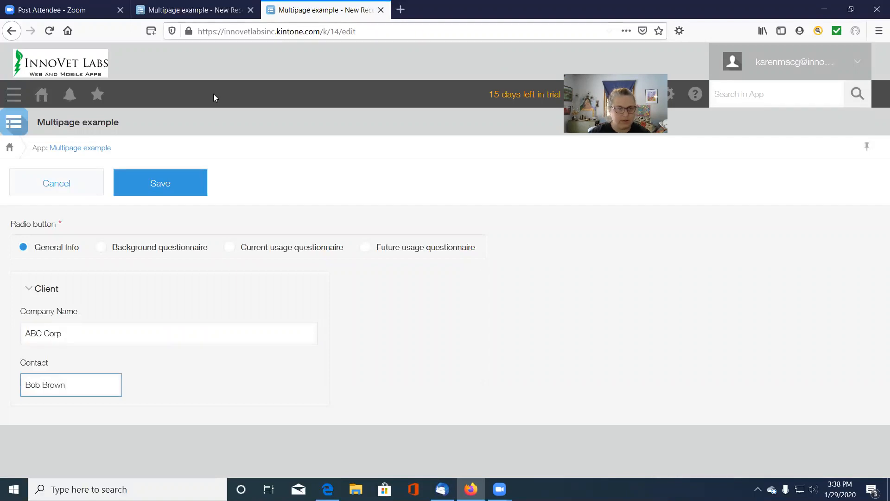
Step: On the Background questionnaire page, select Files/manual forms, Data bases and Other as the business processes used in the past
left_click(99, 251)
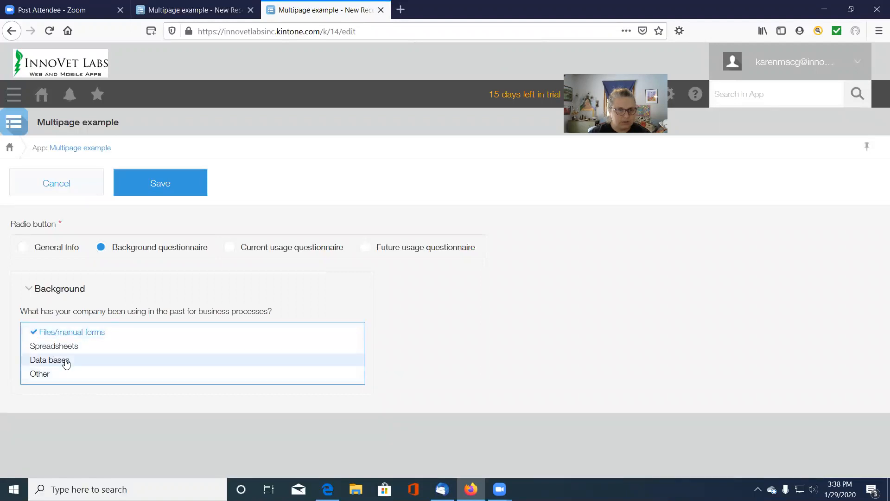
left_click(45, 364)
left_click(41, 373)
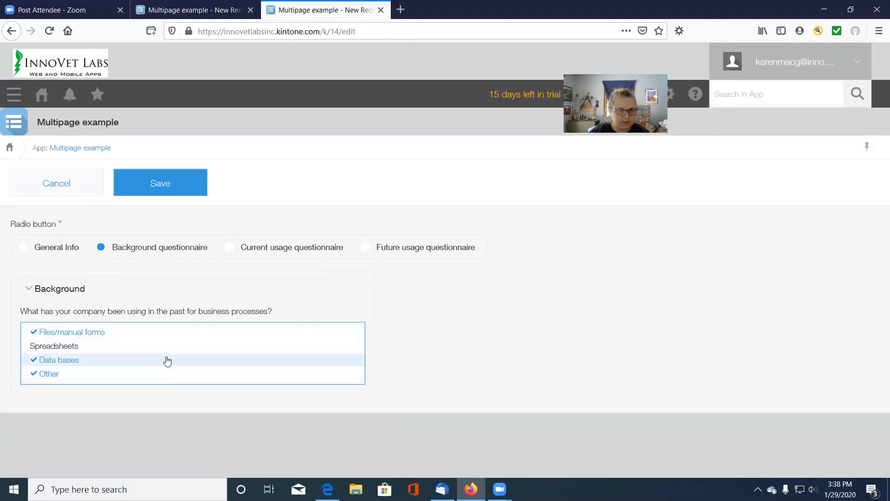
Step: On the Current usage questionnaire page, fill the first budget table row with month Jan, budget 5000 and actual 2500
left_click(232, 250)
left_click(68, 359)
type("Jan")
key("Tab")
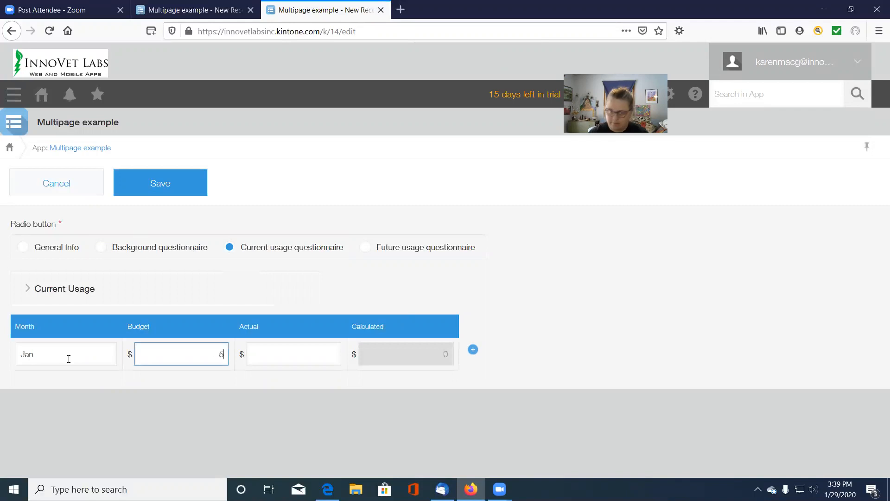
key("Tab")
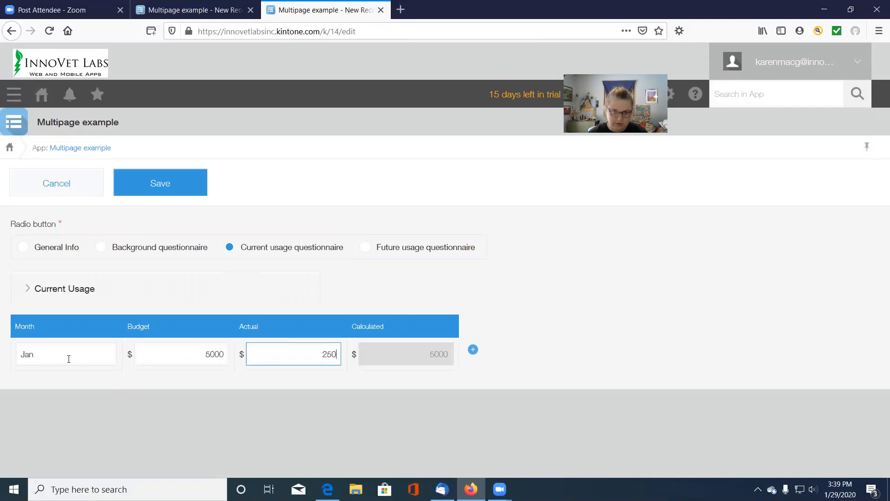
key("Tab")
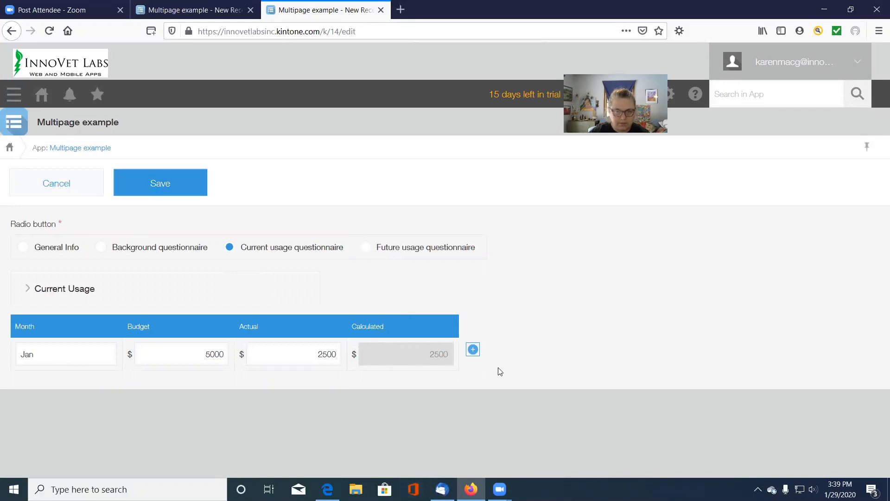
Step: Add a second row to the budget table with month Feb, budget 7000 and actual 6000
left_click(473, 351)
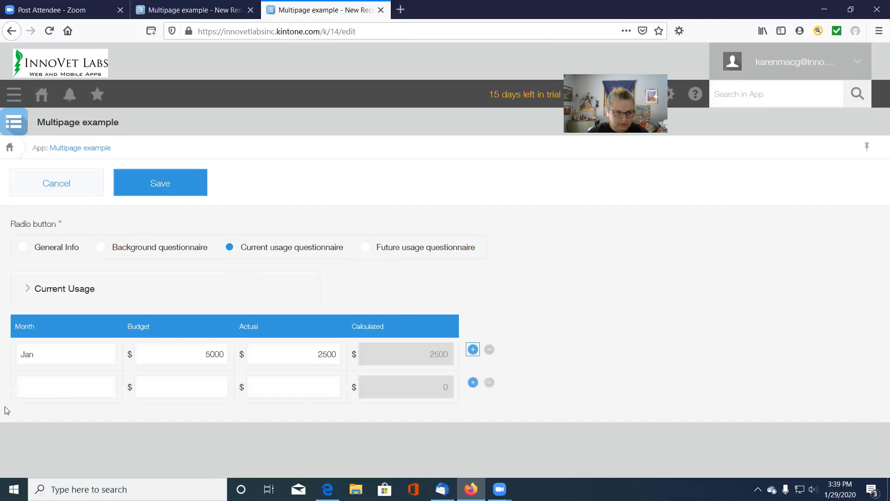
left_click(37, 394)
type("Feb")
key("Tab")
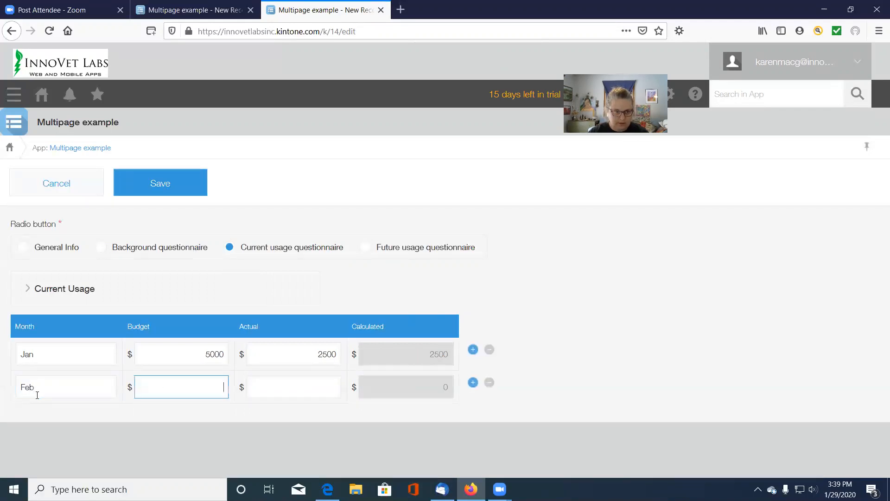
key("Tab")
key("Tab")
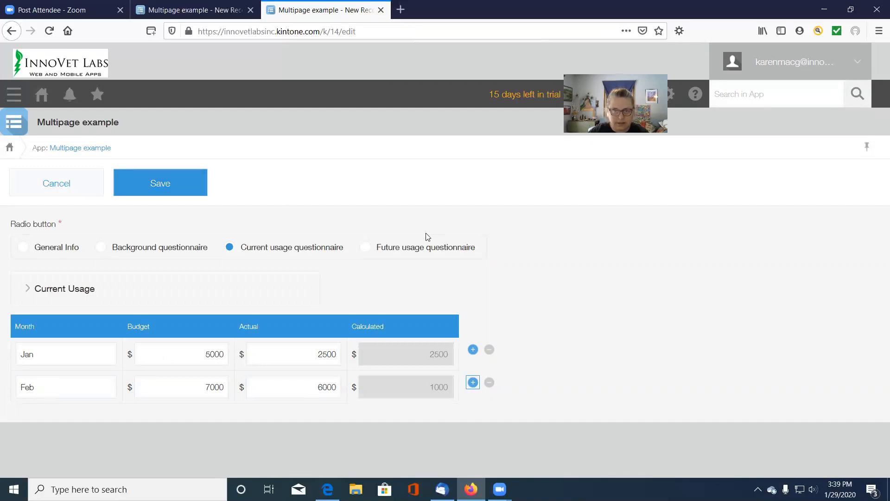
Step: On the Future usage questionnaire page, set the main app usage to Sales and allow contact by Phone and Email
left_click(367, 248)
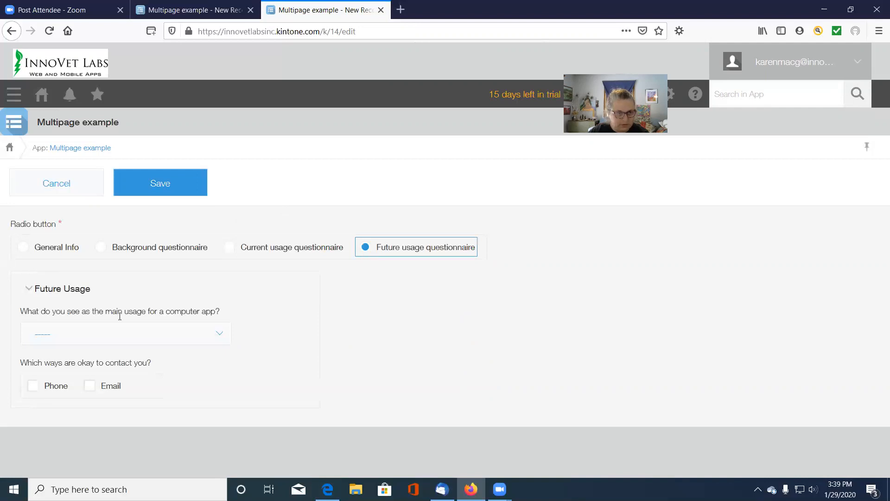
left_click(161, 337)
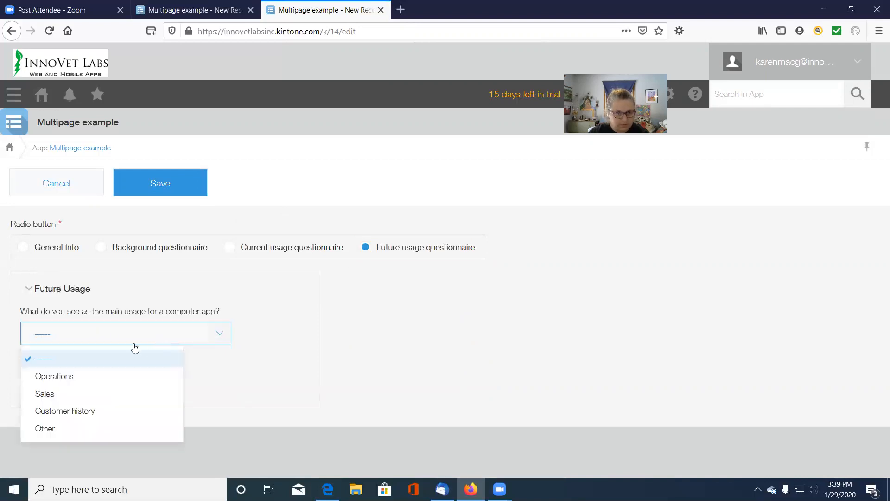
left_click(61, 396)
left_click(34, 387)
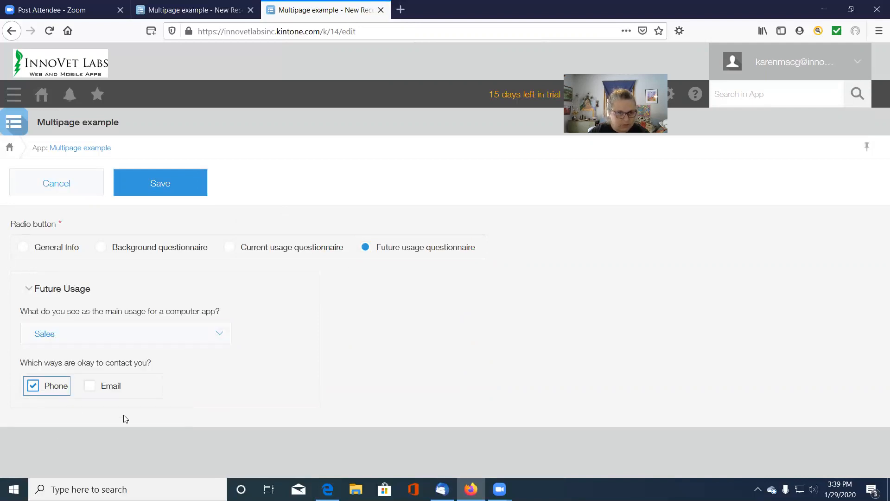
left_click(94, 386)
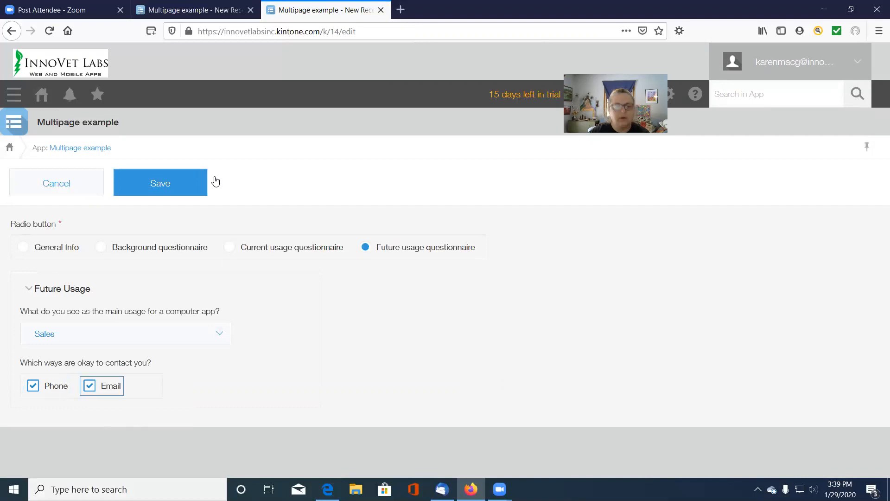
Step: Save the record and review all of its columns in the Multipage example record list
left_click(168, 185)
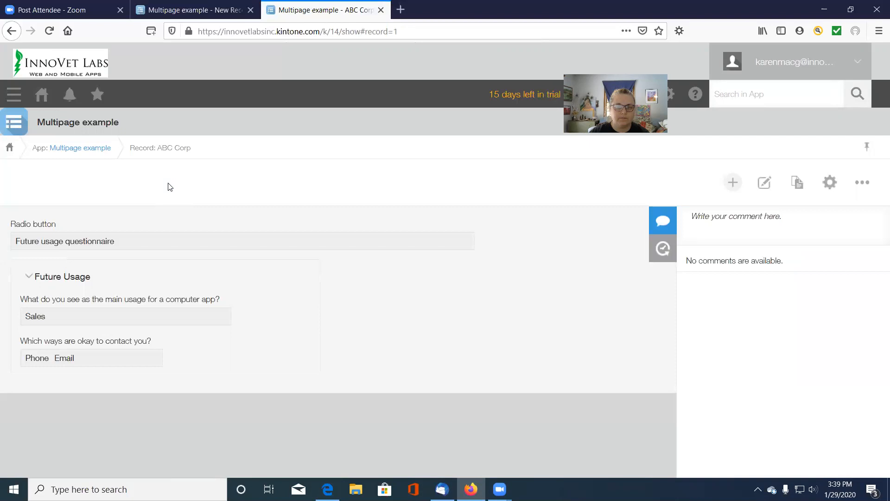
left_click(84, 151)
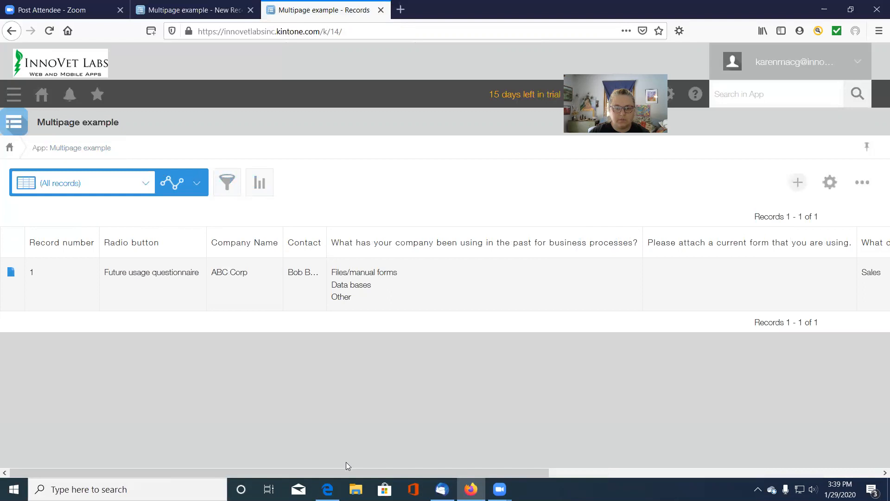
left_click_drag(306, 472, 784, 469)
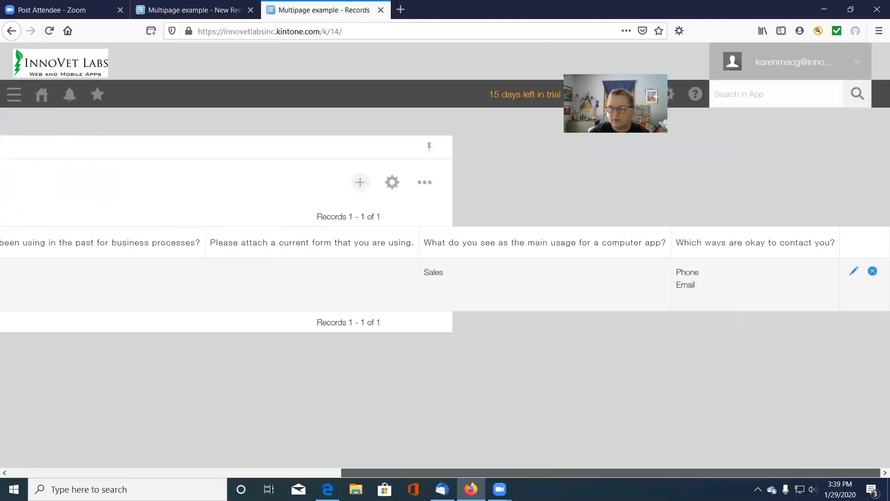
Step: Inspect the settings of the multi-choice question in the form's Background group without changing them, and look over the Current Usage section
left_click(830, 182)
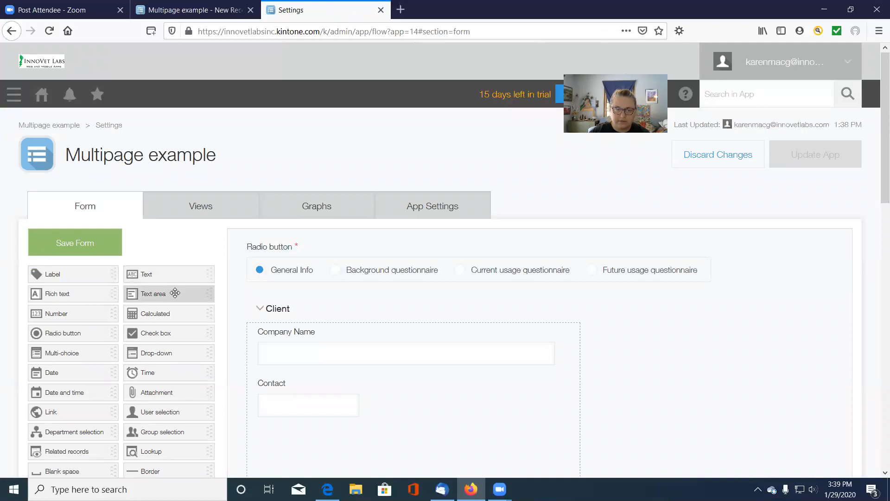
left_click_drag(174, 293, 871, 230)
scroll(871, 230, "down", 3)
scroll(871, 230, "down", 1)
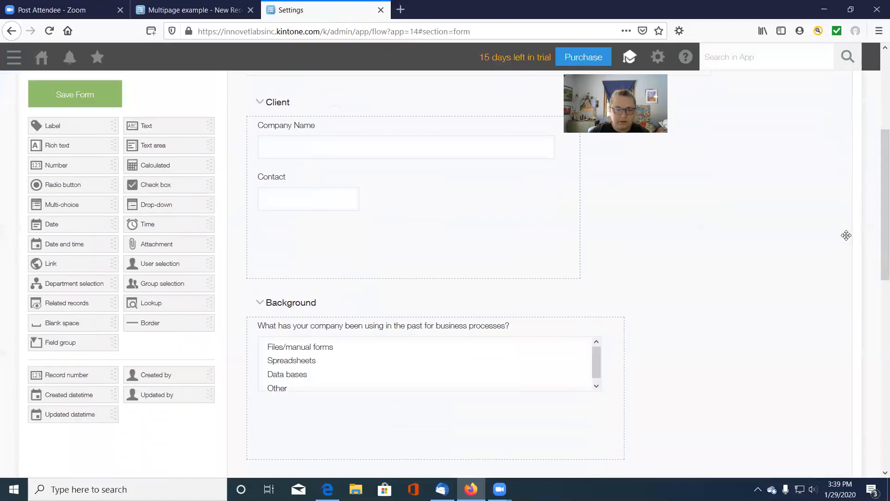
left_click(596, 323)
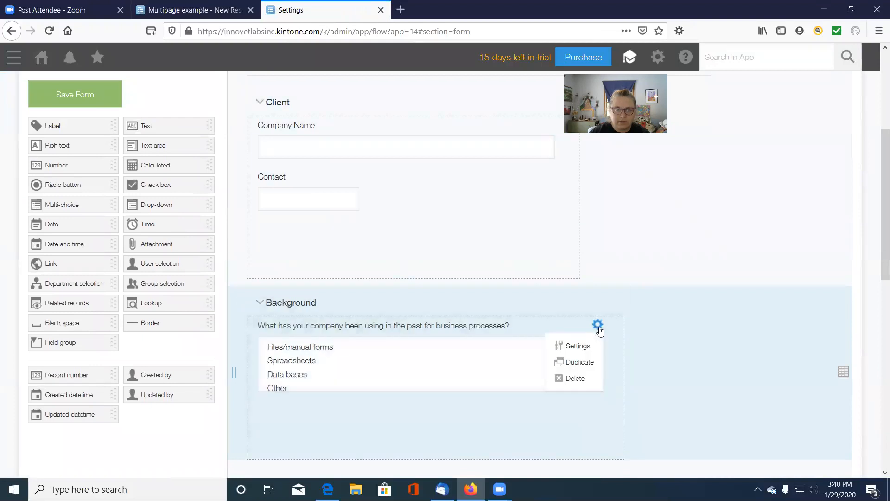
left_click(577, 346)
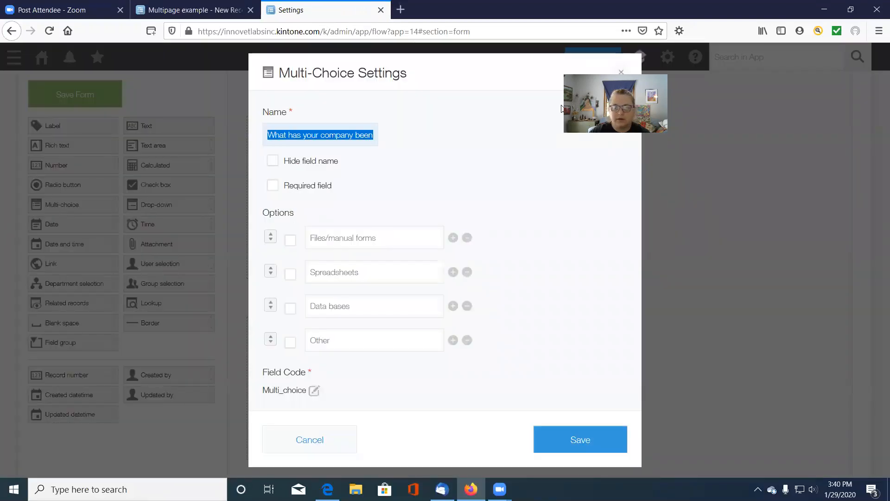
left_click(621, 72)
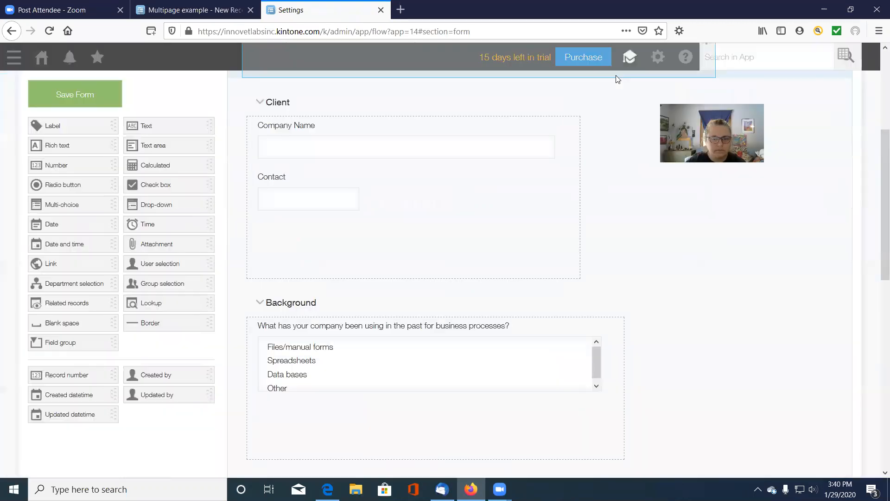
scroll(619, 77, "down", 5)
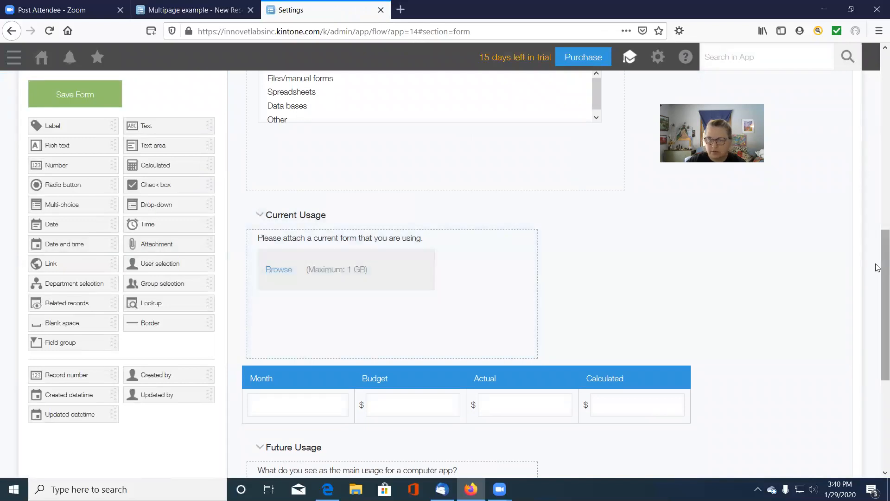
Step: Look over the budget table and inspect the settings of the main-usage drop-down in the Future Usage group without changing them
scroll(878, 306, "down", 2)
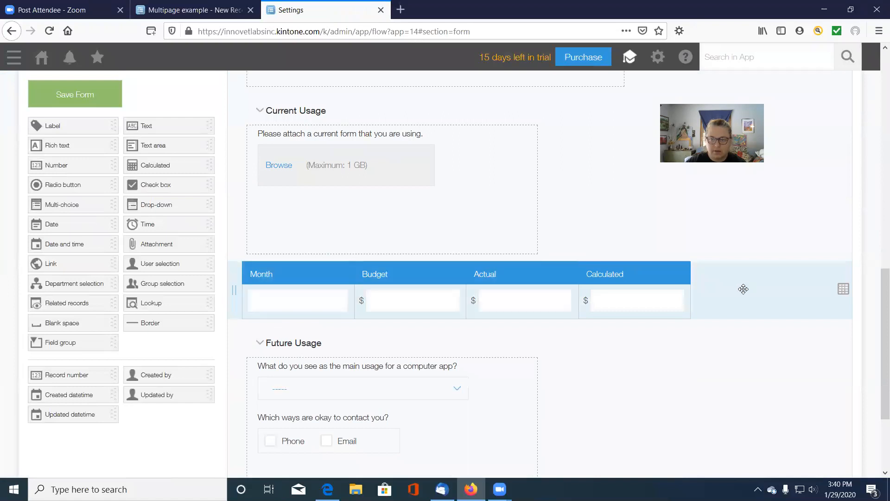
left_click(841, 290)
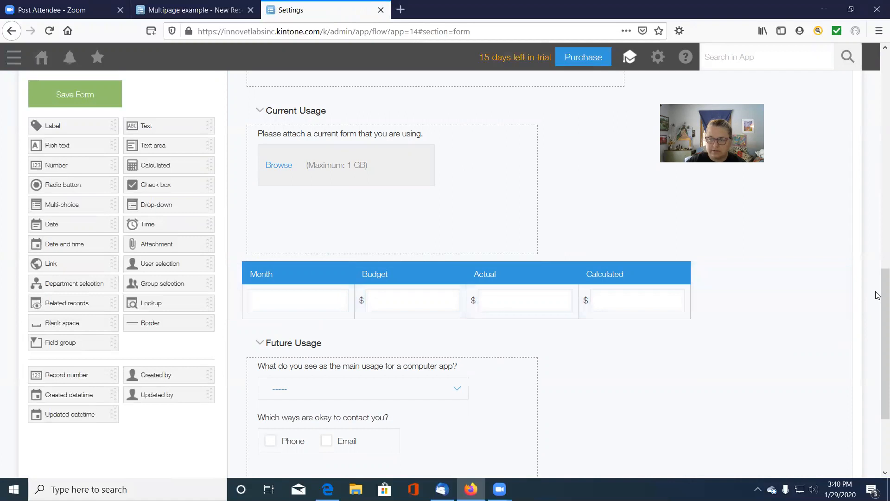
scroll(877, 294, "down", 2)
left_click(464, 302)
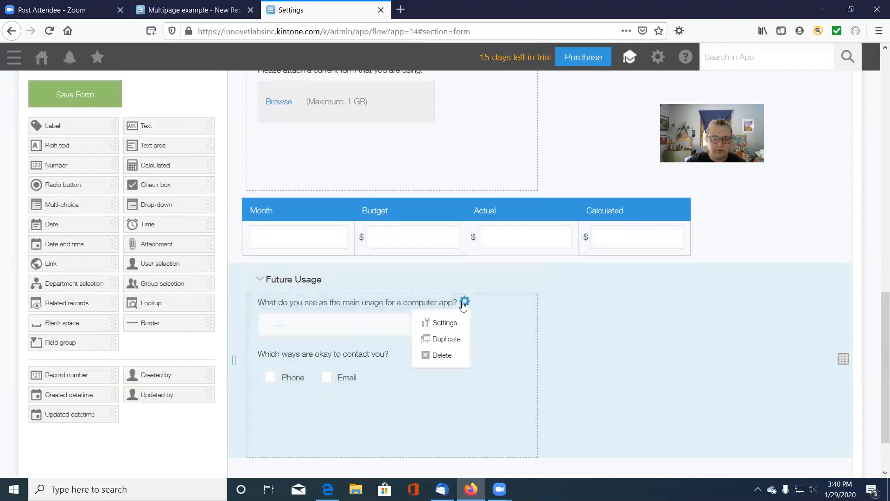
left_click(443, 322)
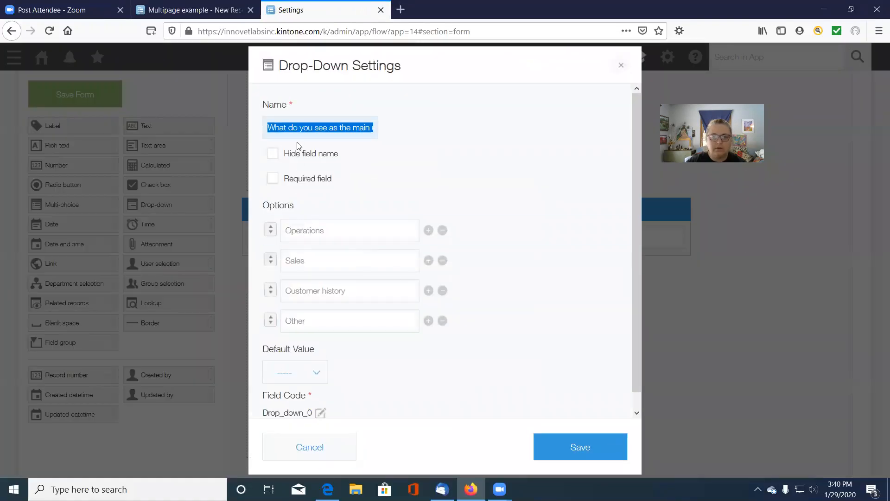
left_click(619, 69)
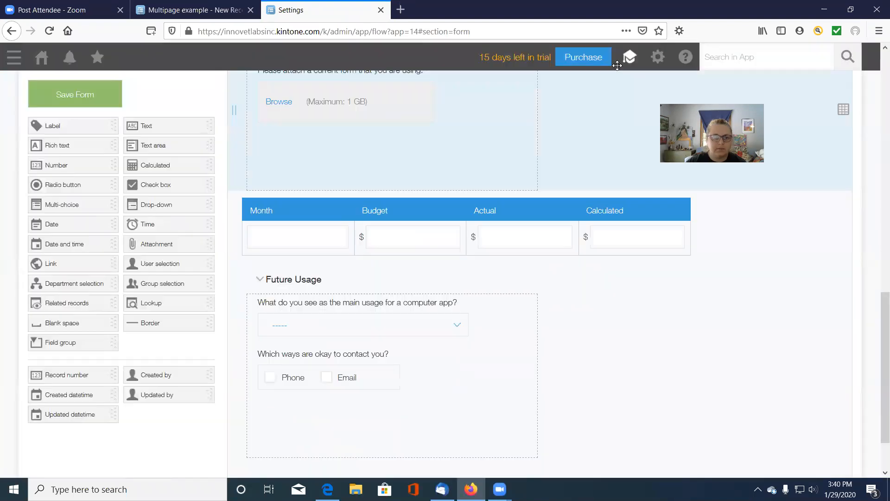
Step: Inspect the settings of the contact-methods check box question in the Future Usage group without changing them, and return to the form's beginning
left_click(396, 353)
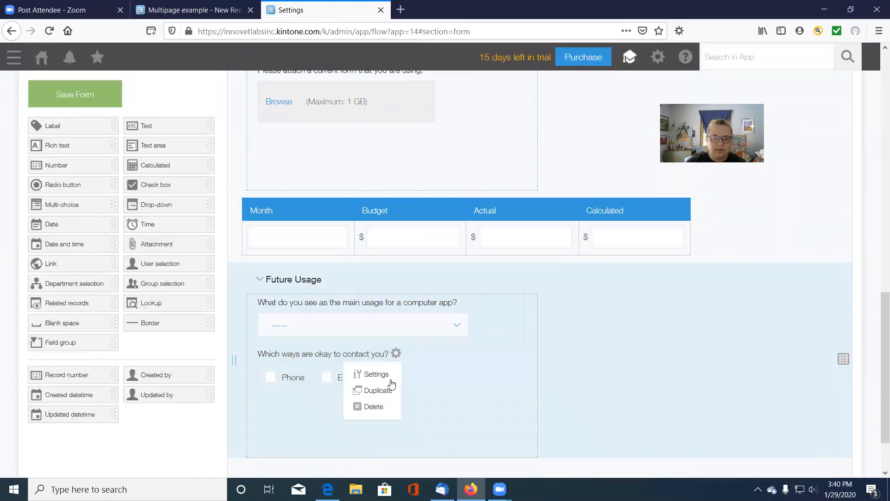
left_click(377, 374)
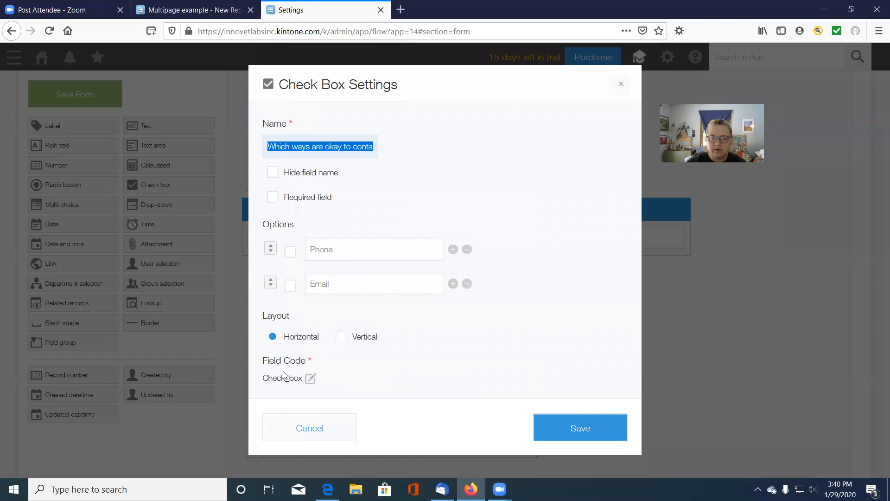
left_click(621, 84)
left_click_drag(882, 421, 876, 194)
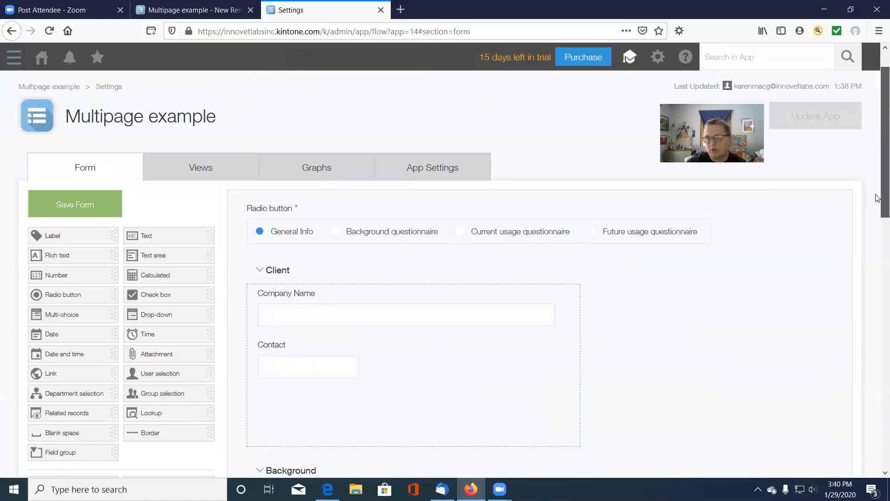